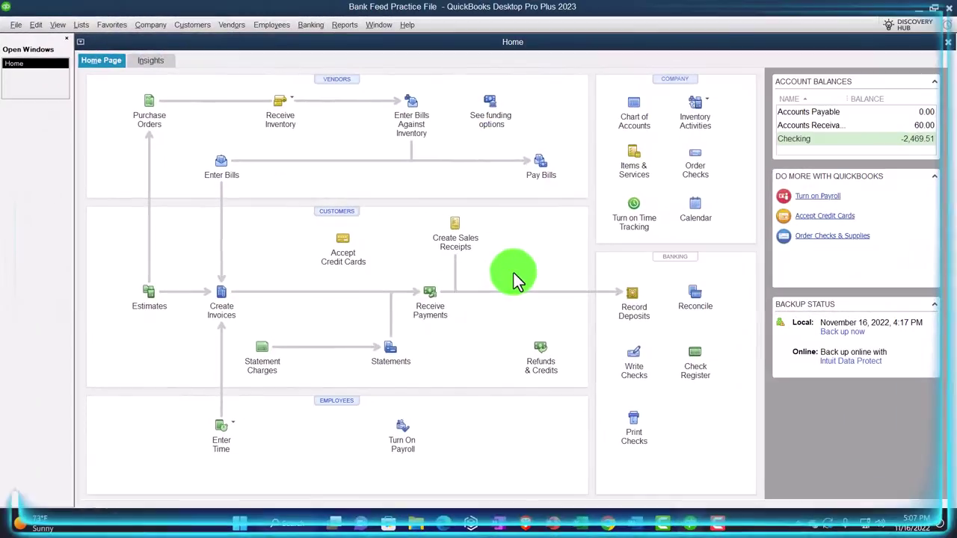
click(514, 274)
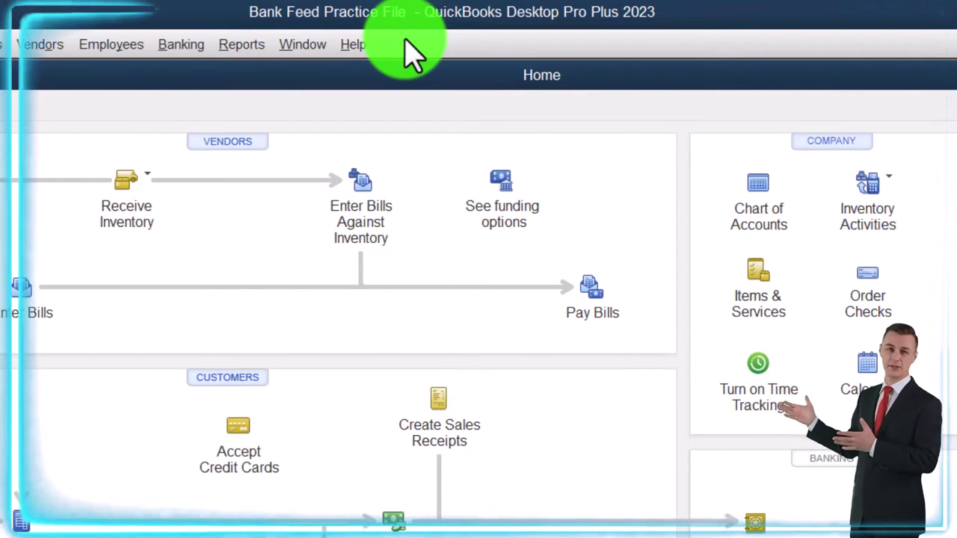
click(112, 45)
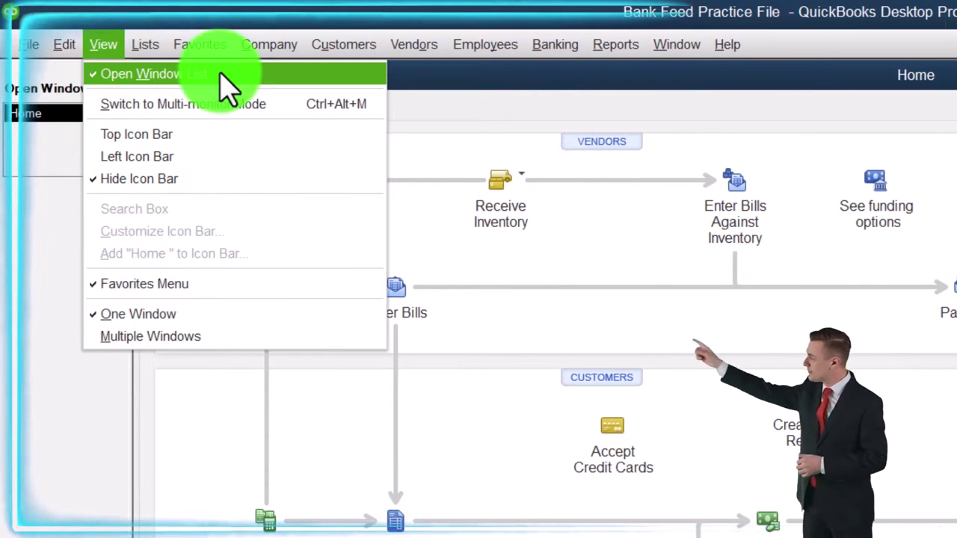
click(53, 224)
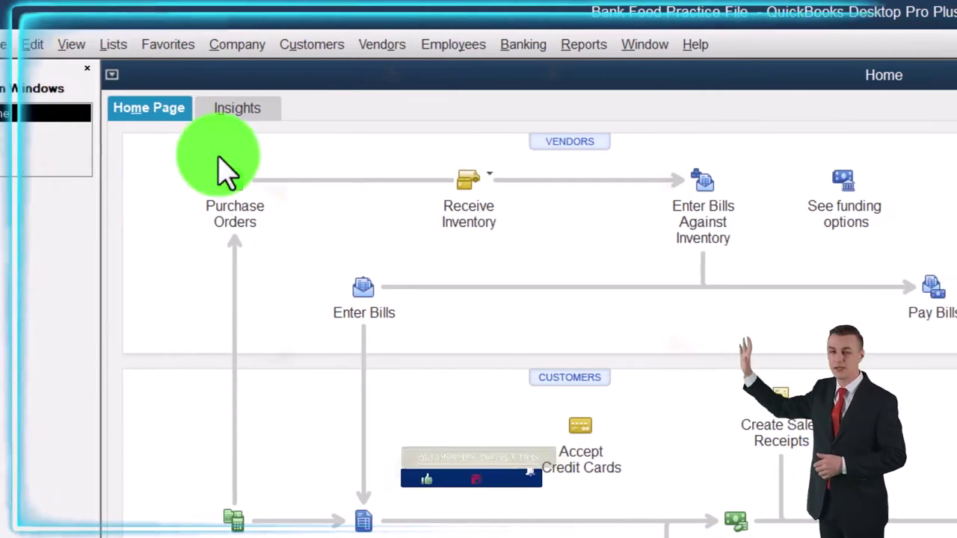
Open the Profit & Loss Standard report and set its date range from 01/01/2022 to 12/31/2022
click(616, 44)
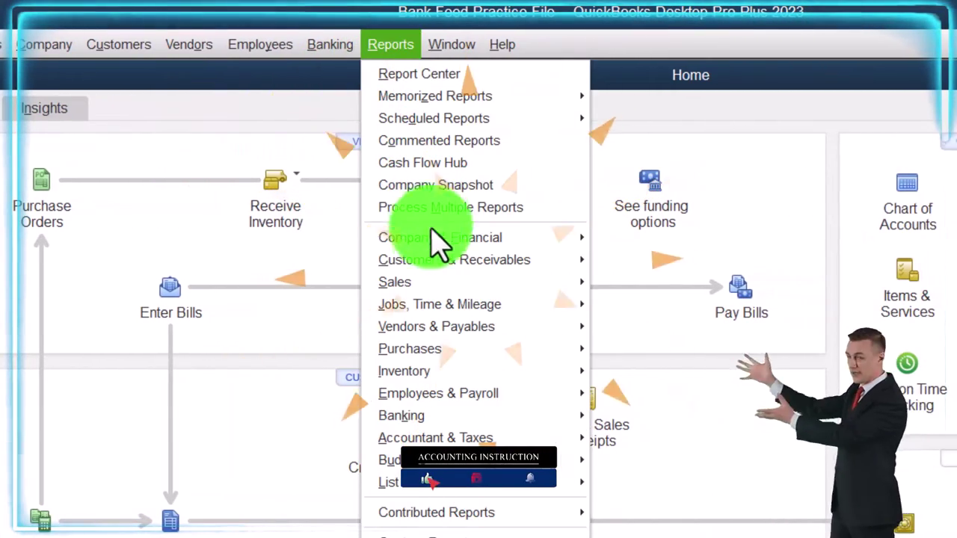
mouse_move(441, 240)
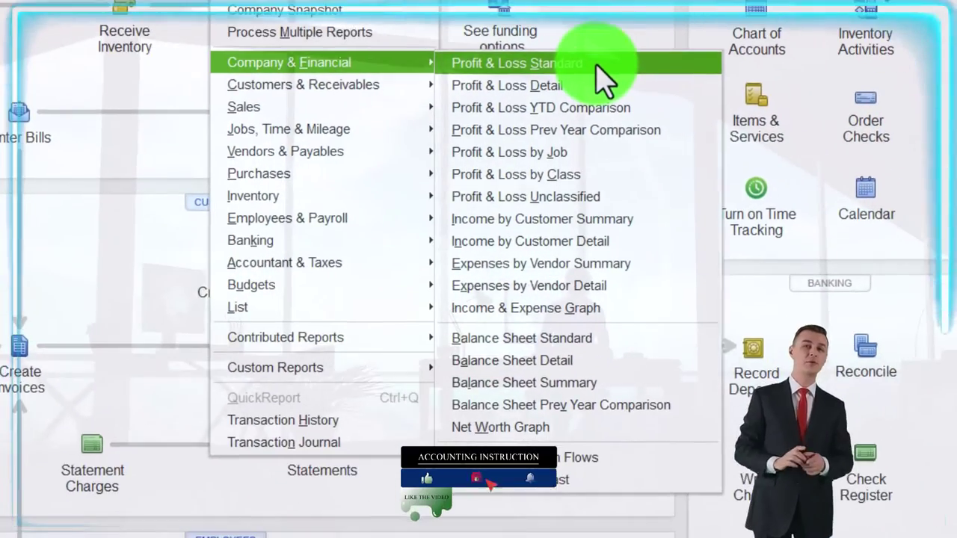
click(673, 154)
key(Tab)
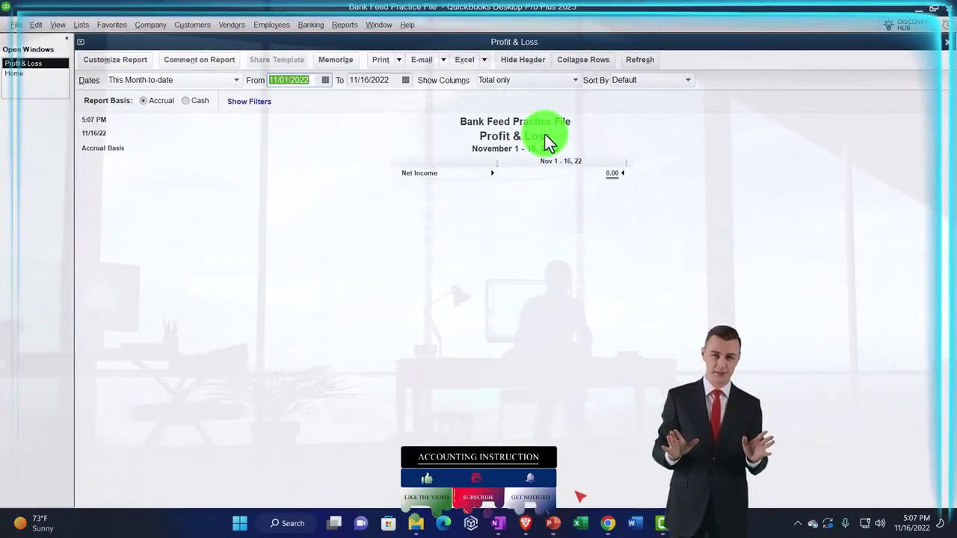
text(010122)
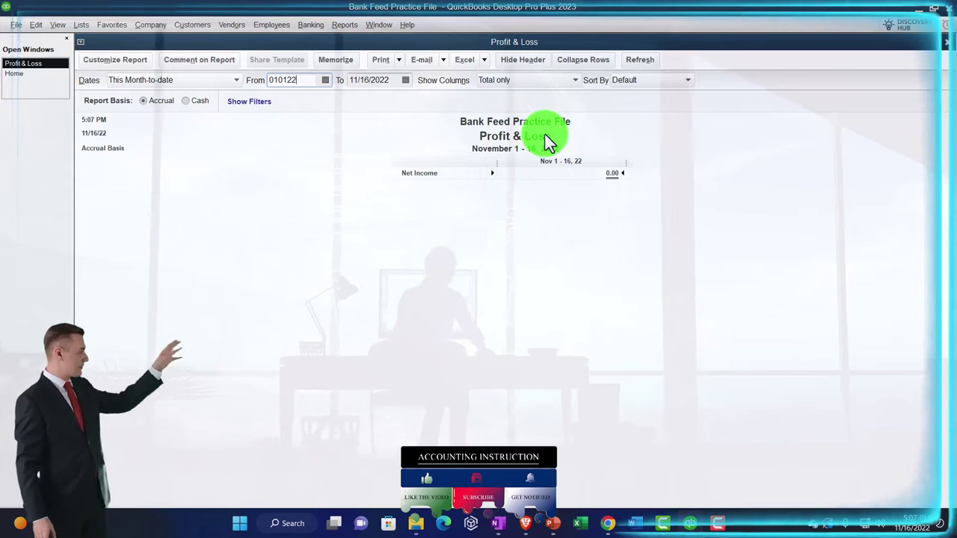
key(Tab)
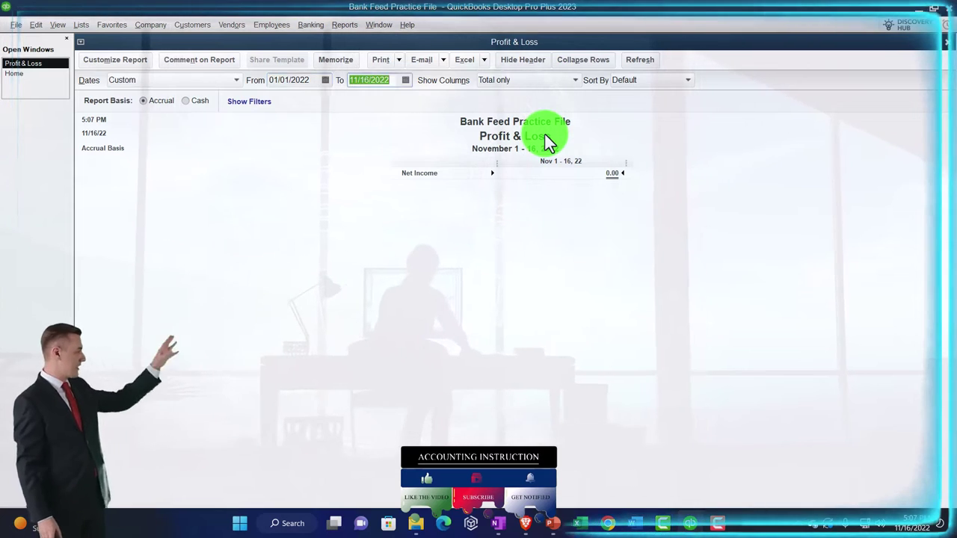
text(12/31/20)
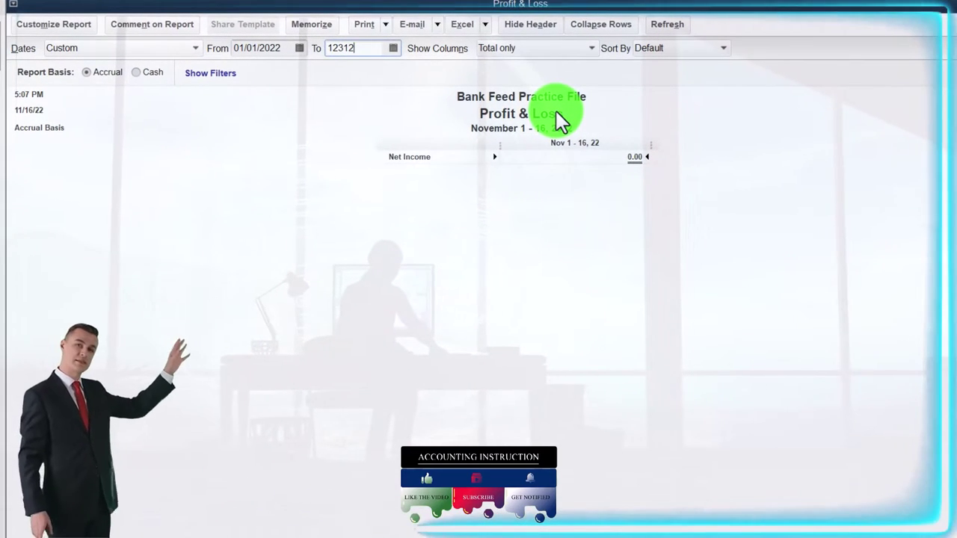
text(23122)
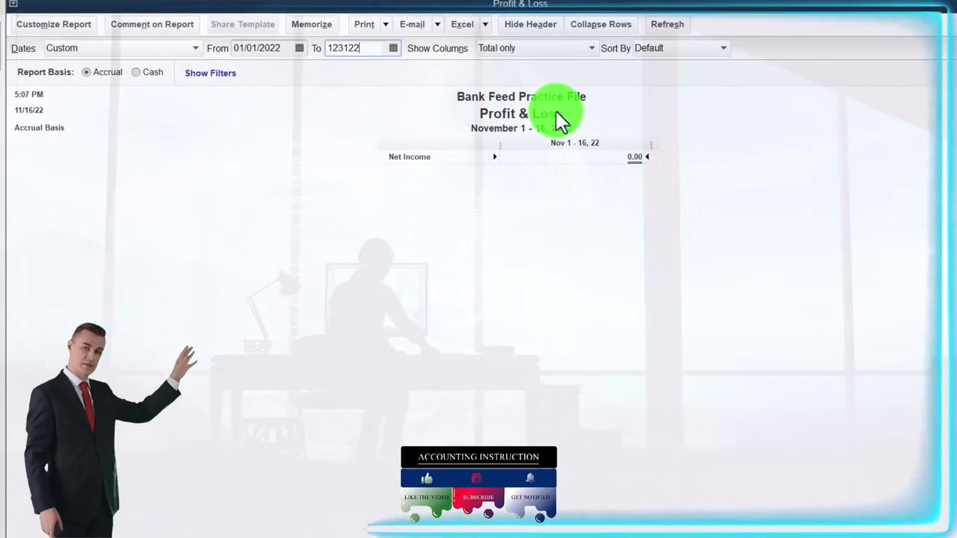
key(Tab)
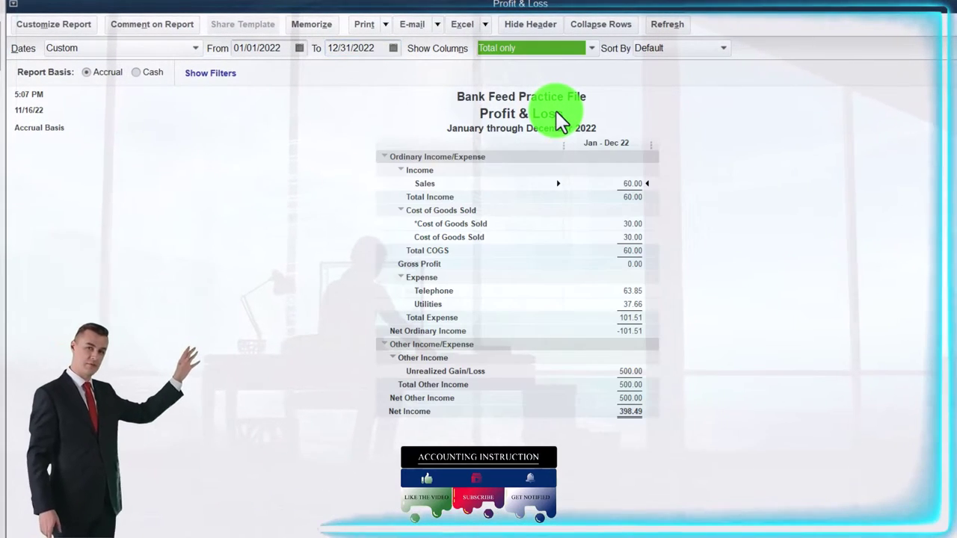
Customize the Profit & Loss report's fonts to size 14, applying the change to all related labels
click(85, 27)
click(318, 55)
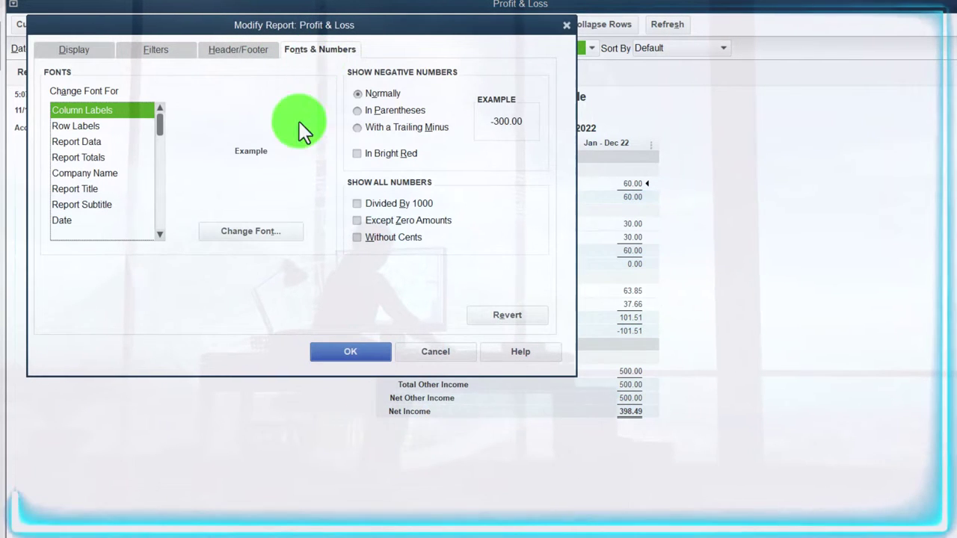
click(270, 231)
click(283, 189)
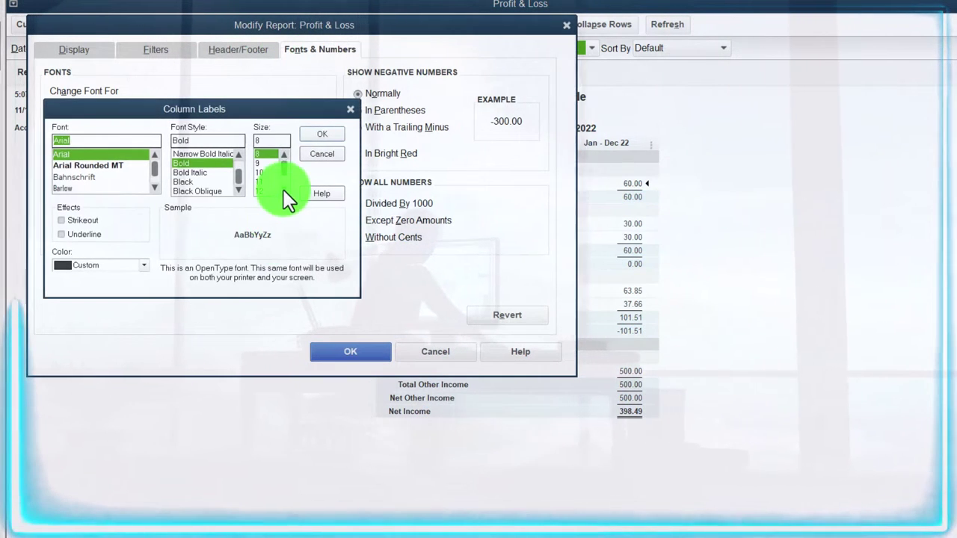
click(271, 192)
click(318, 135)
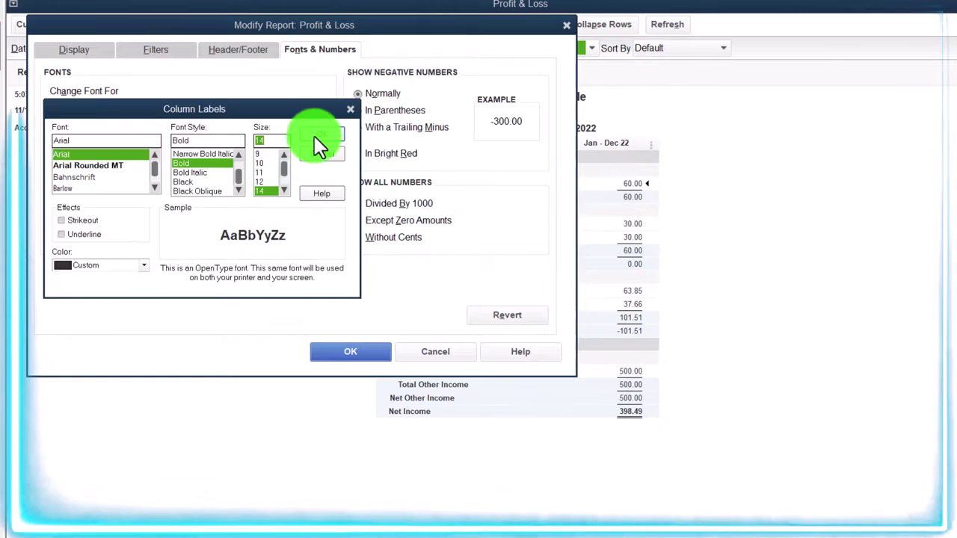
click(398, 141)
click(366, 345)
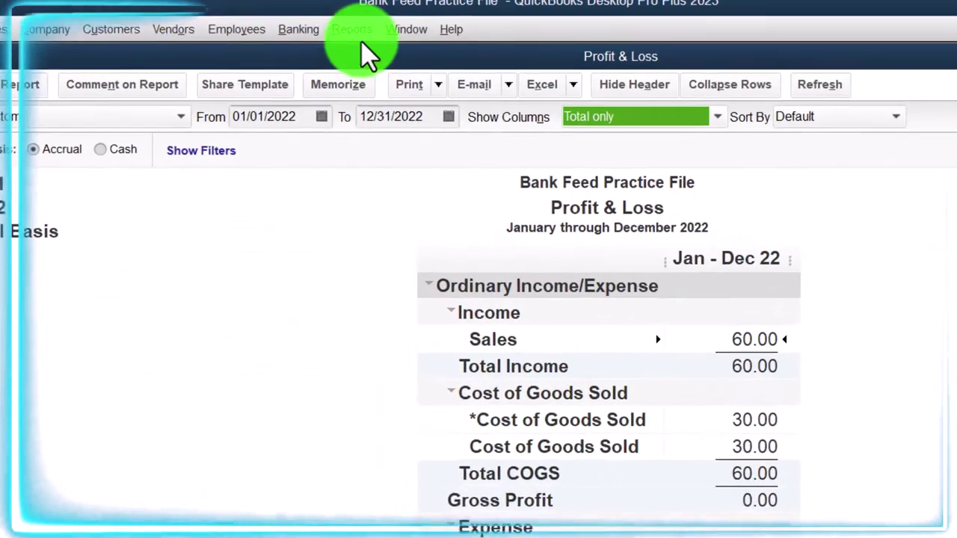
Open the Balance Sheet Standard report and customize its date range to run from 01/01/2022 to 12/31/2022
click(361, 36)
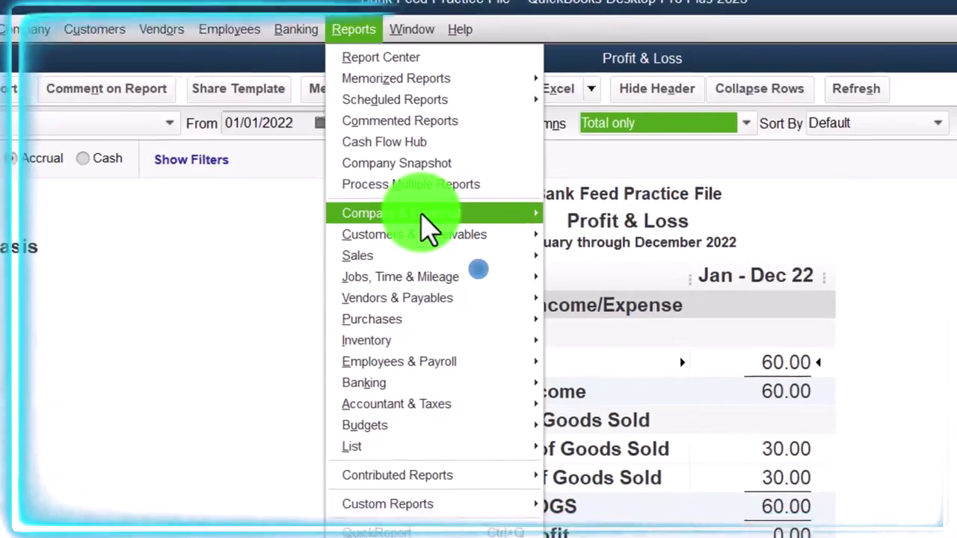
mouse_move(430, 228)
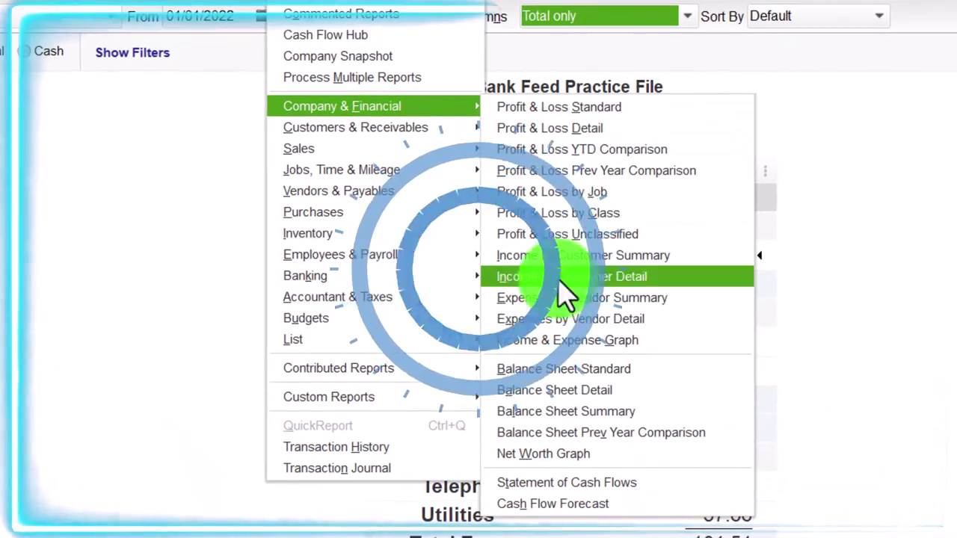
click(661, 370)
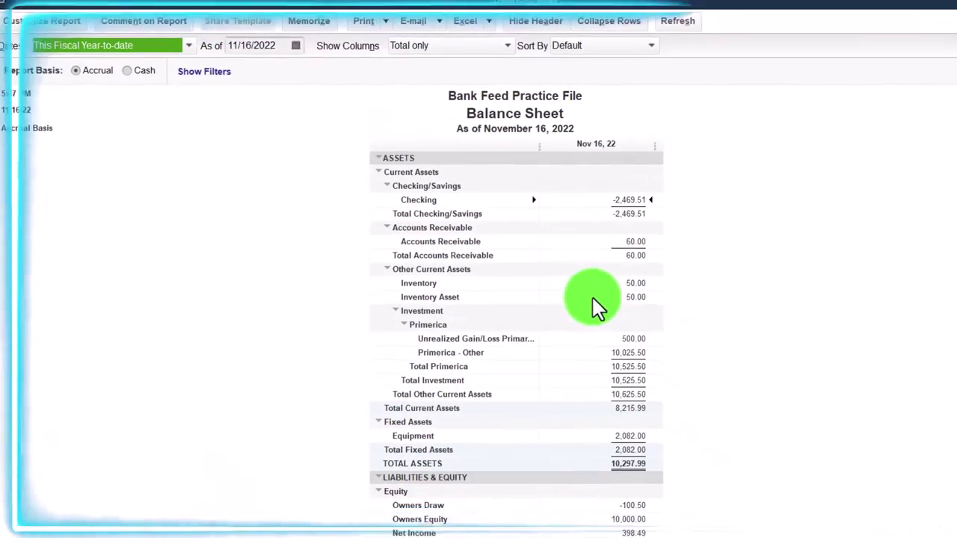
click(71, 21)
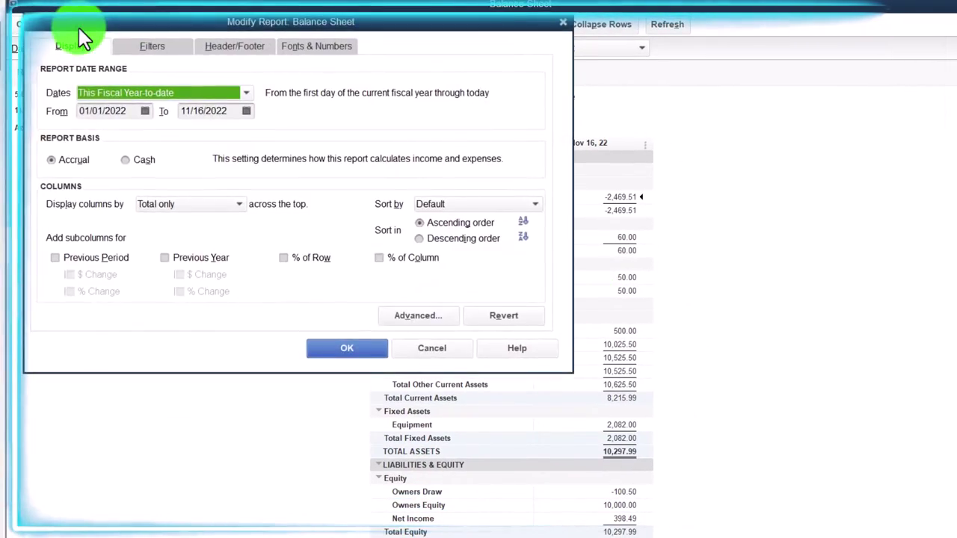
click(132, 111)
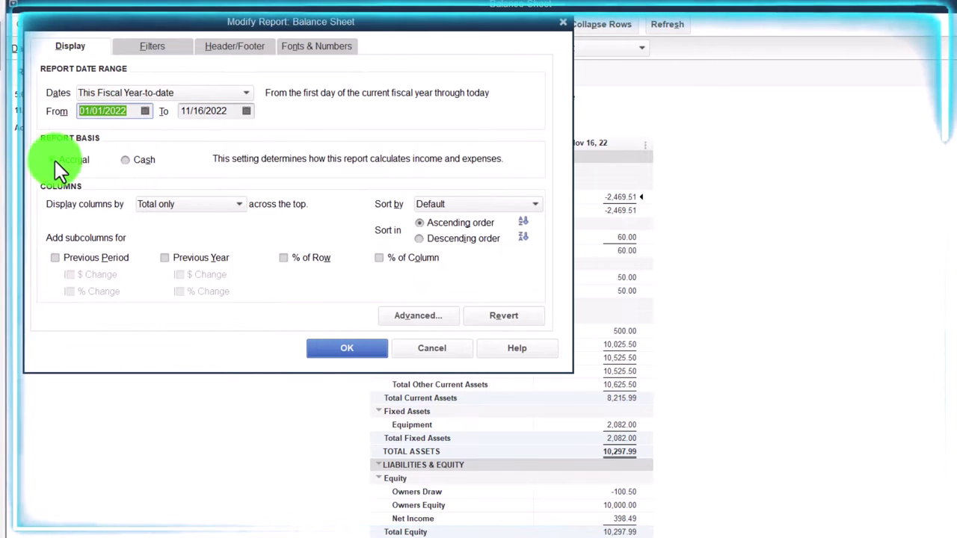
text(01/01/2022)
key(Tab)
text(1)
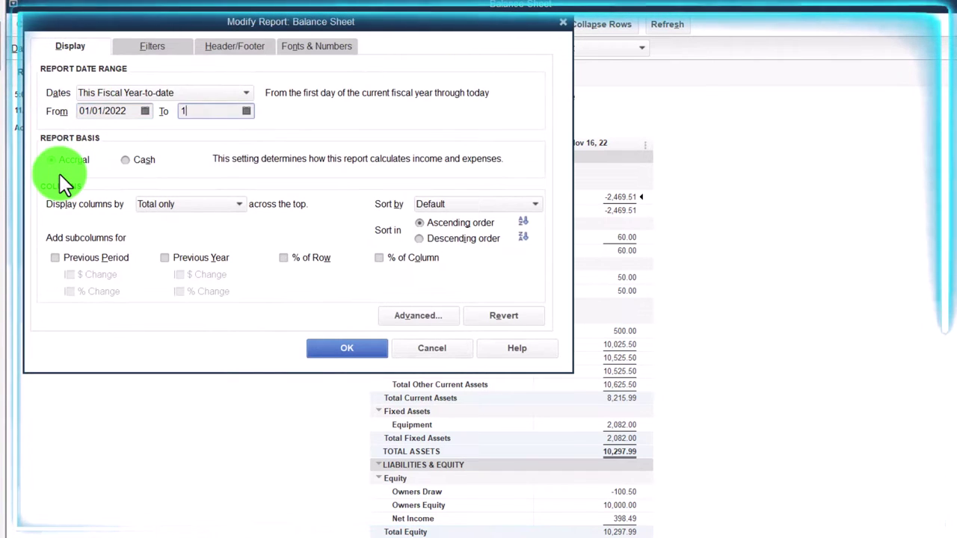
text(2/31/2022)
key(Tab)
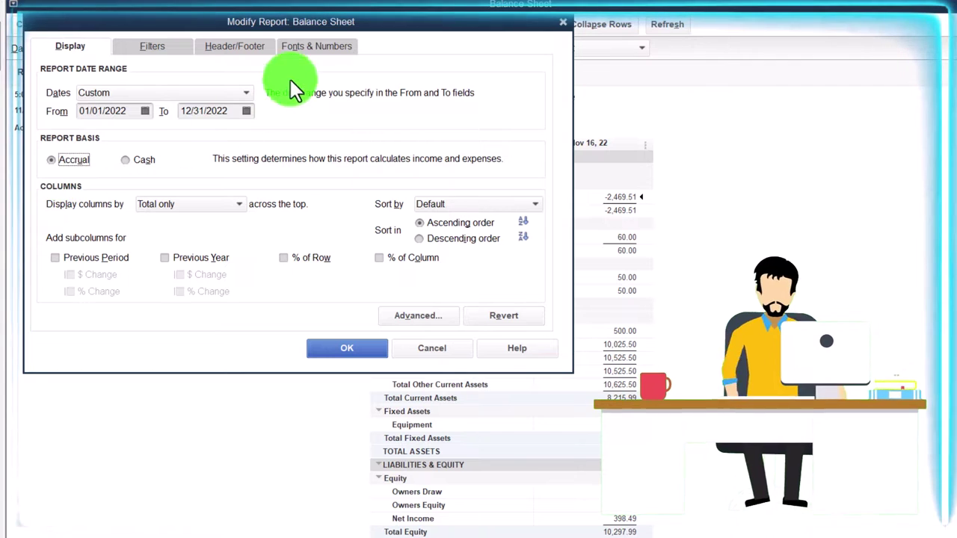
Set the Balance Sheet's fonts to size 14 for all related labels and apply the report changes
click(314, 47)
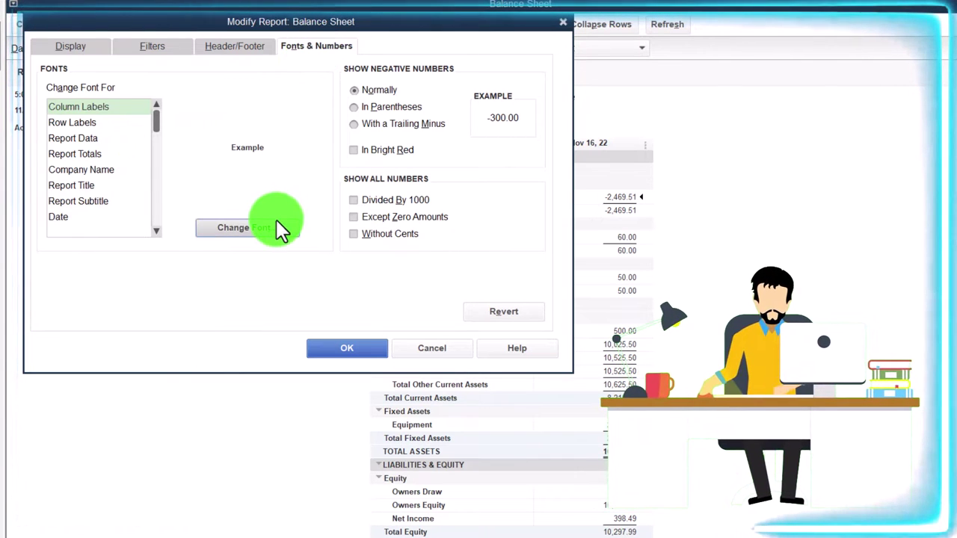
click(276, 220)
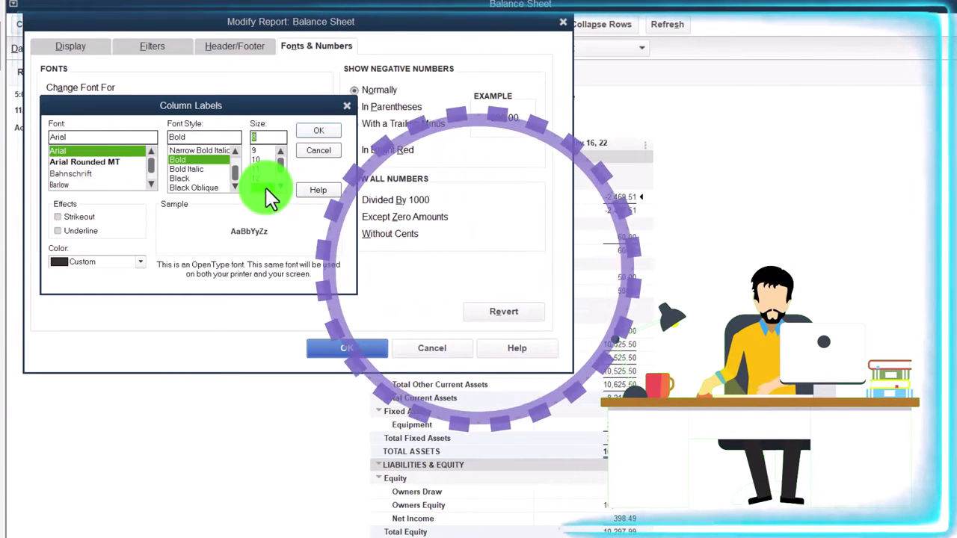
click(317, 131)
click(416, 143)
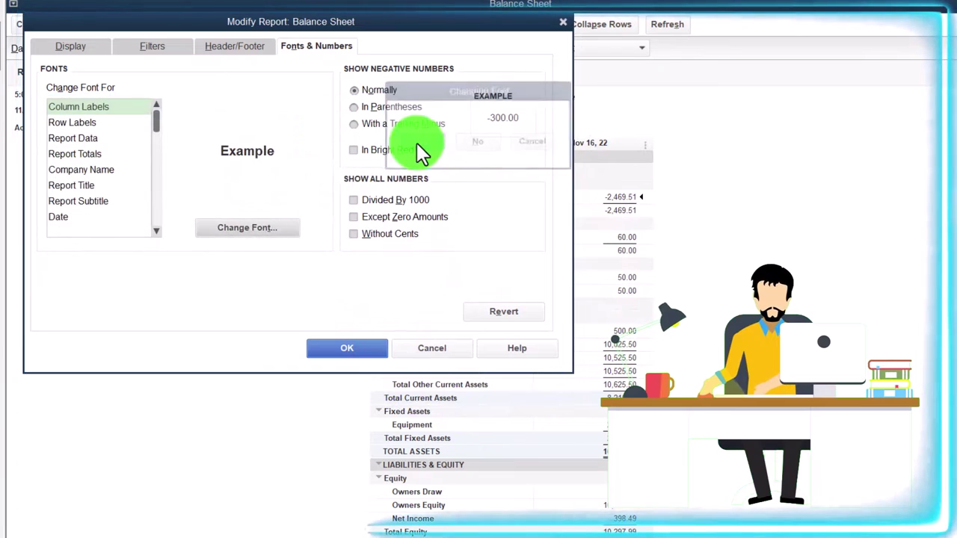
click(374, 346)
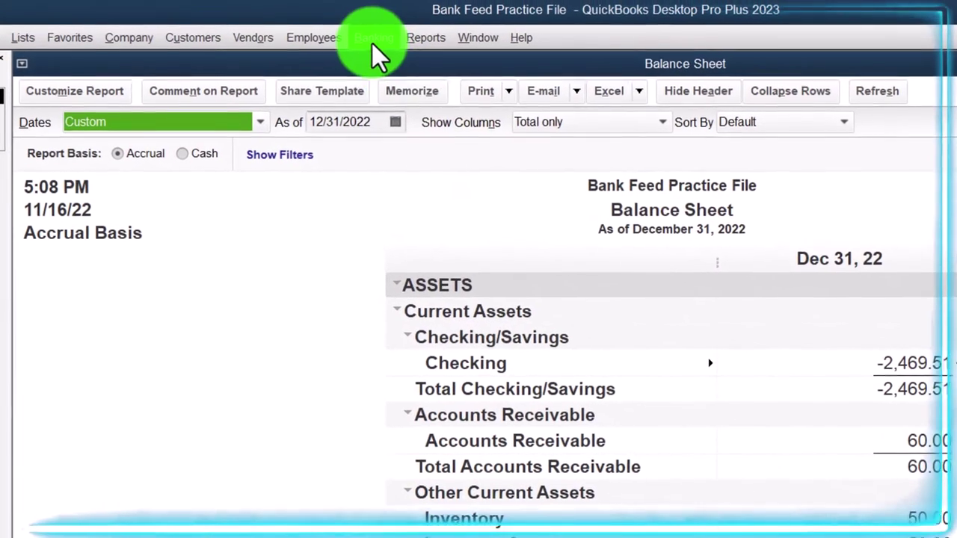
Open the Bank Feeds Center and sort the unrecognized Wells Fargo checking transactions by their downloaded name
click(318, 6)
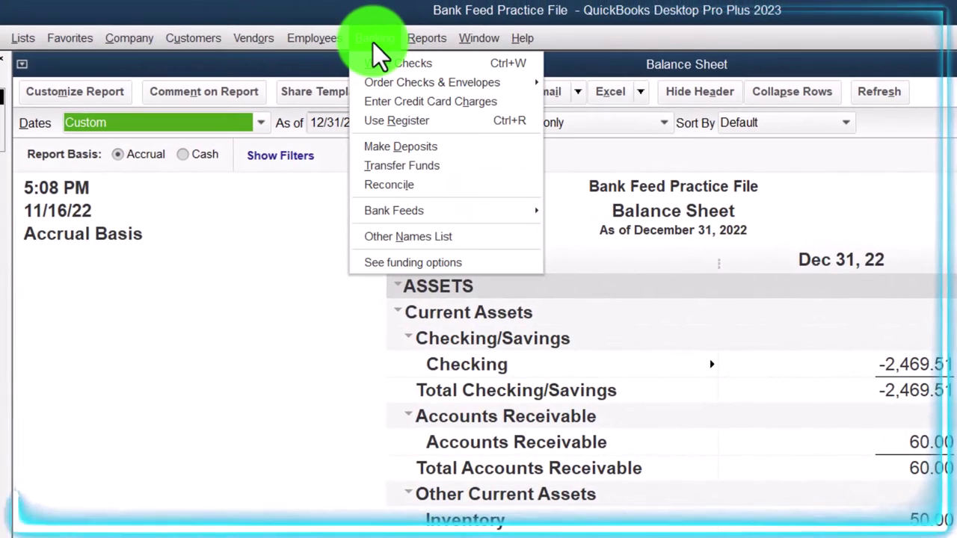
mouse_move(444, 211)
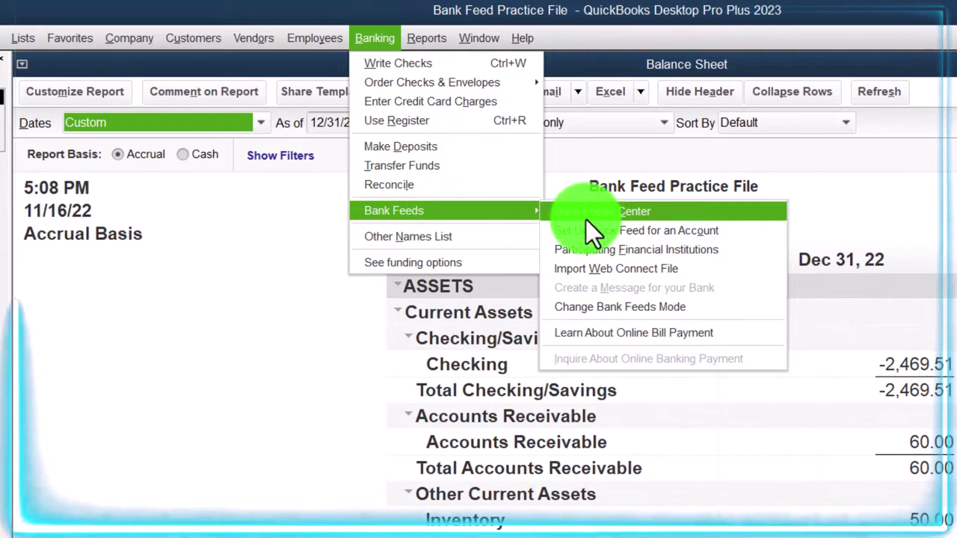
click(672, 216)
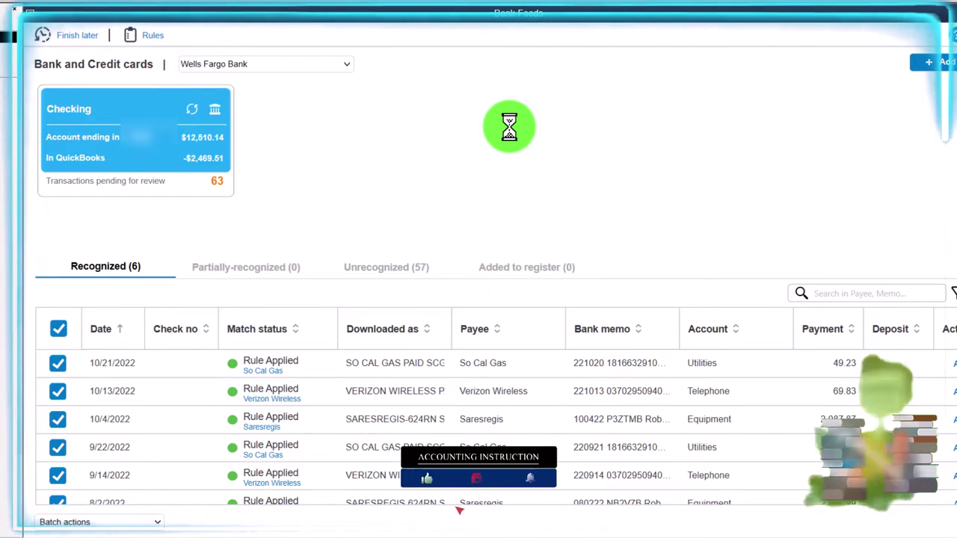
click(389, 269)
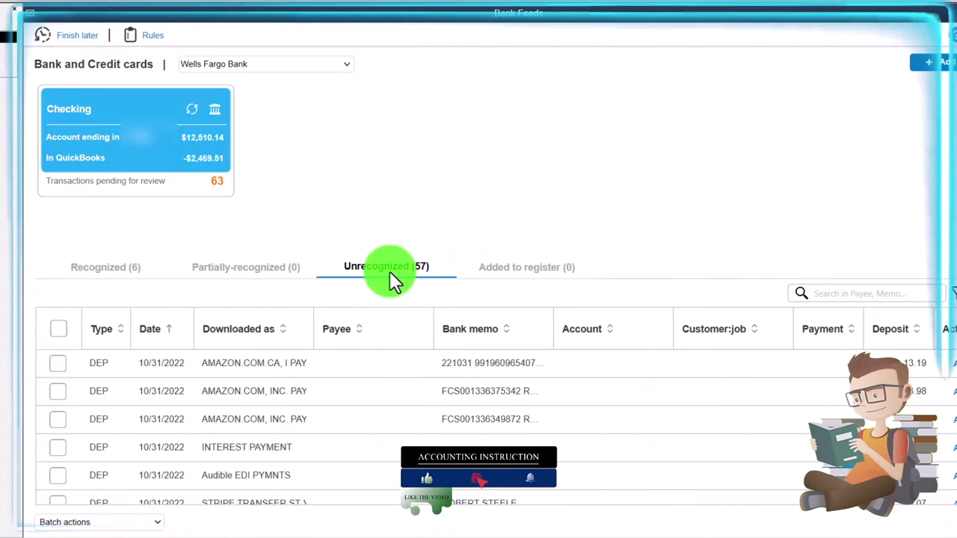
click(236, 332)
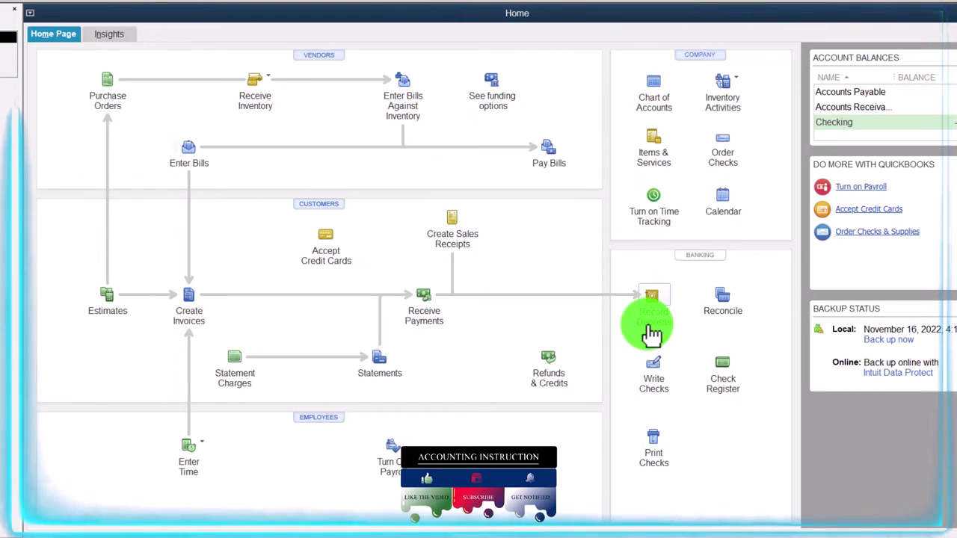
click(454, 260)
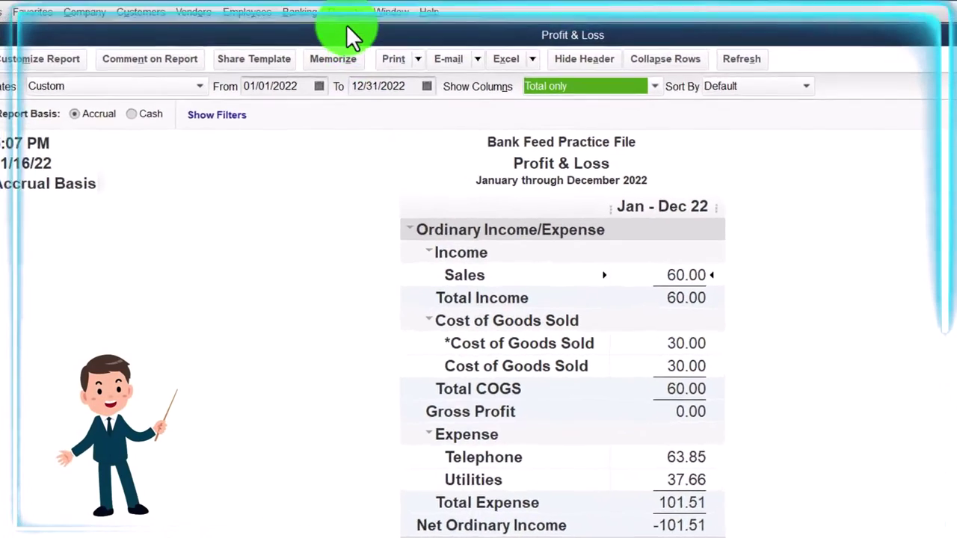
click(328, 0)
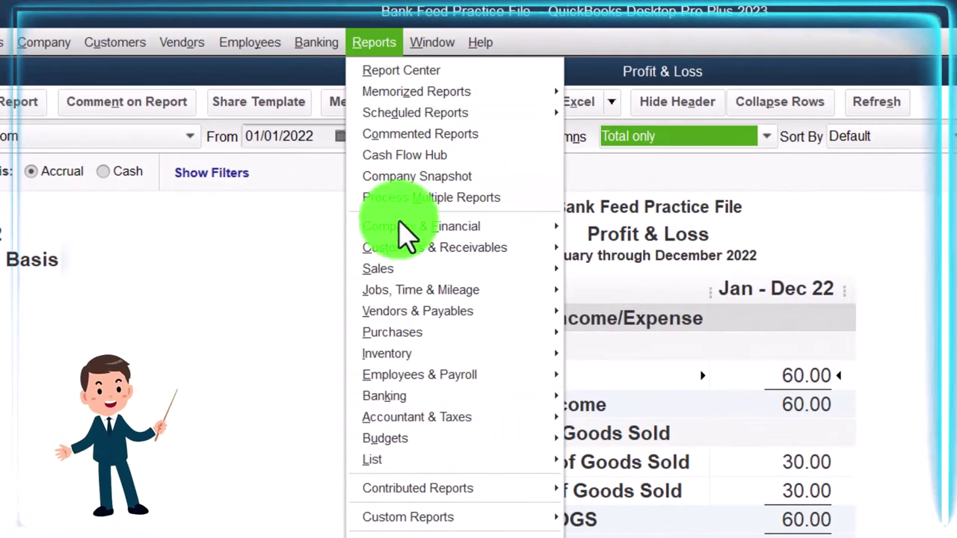
mouse_move(410, 271)
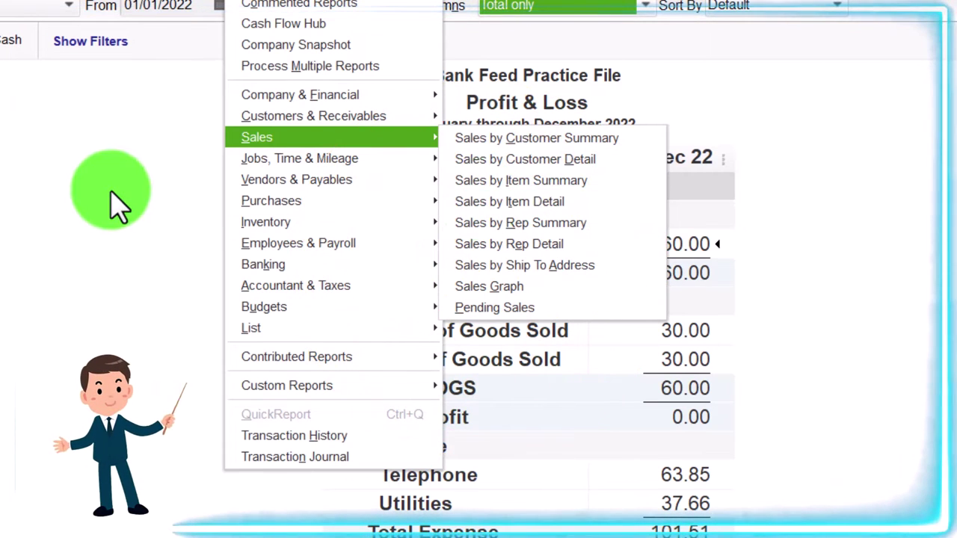
click(113, 204)
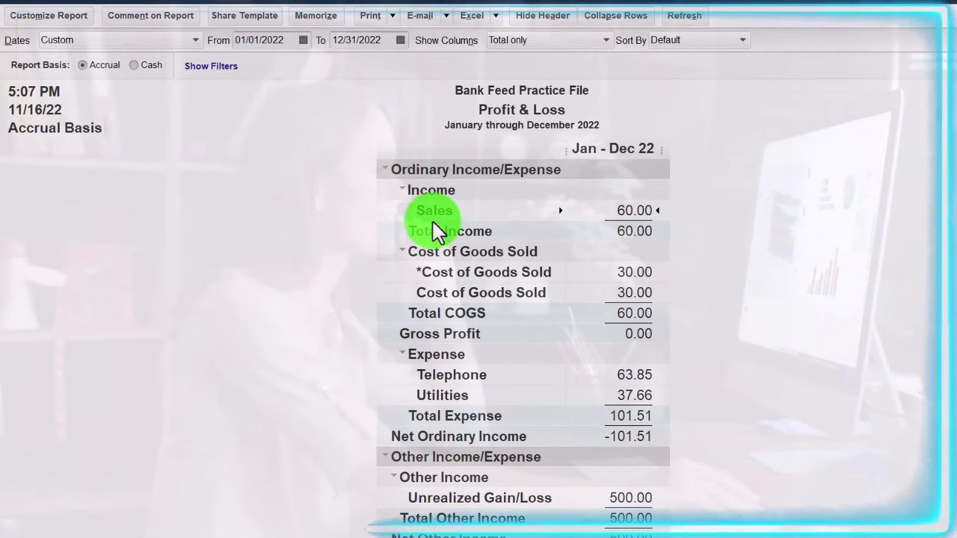
click(480, 224)
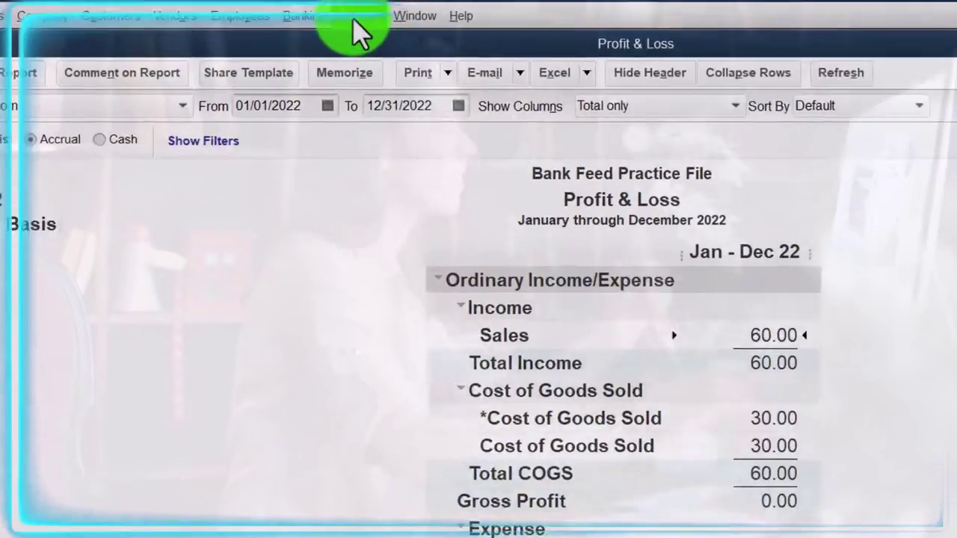
click(352, 16)
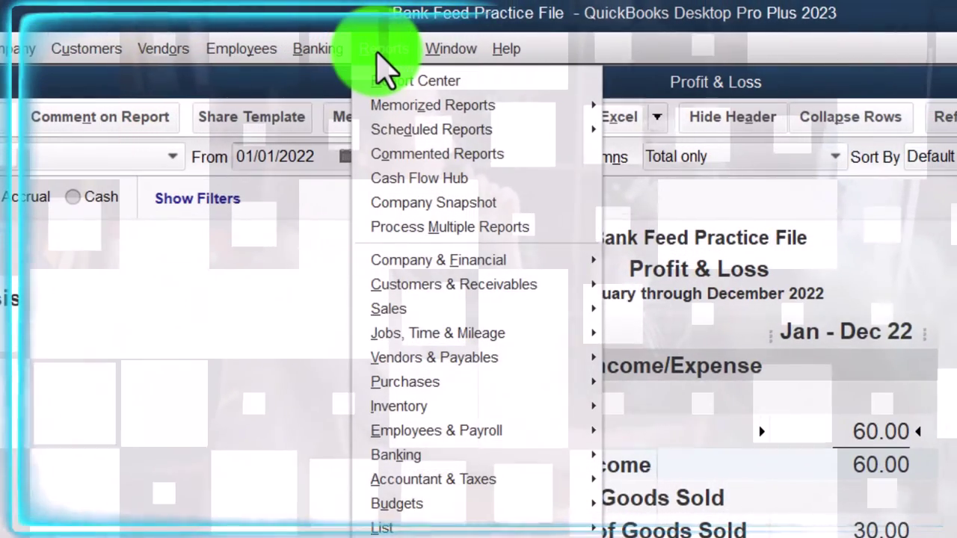
mouse_move(440, 312)
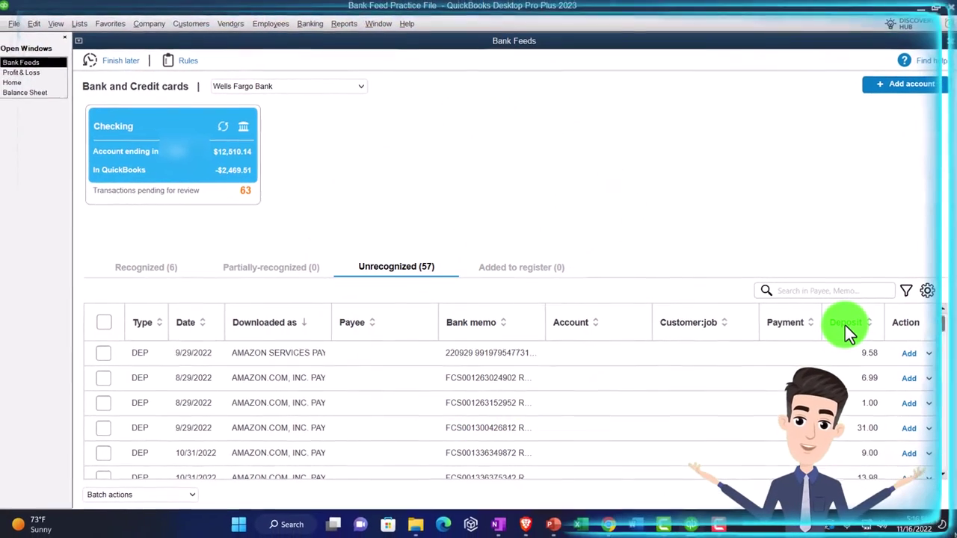
Filter the unrecognized bank feed transactions to the DEP type only and sort them by downloaded name
click(844, 325)
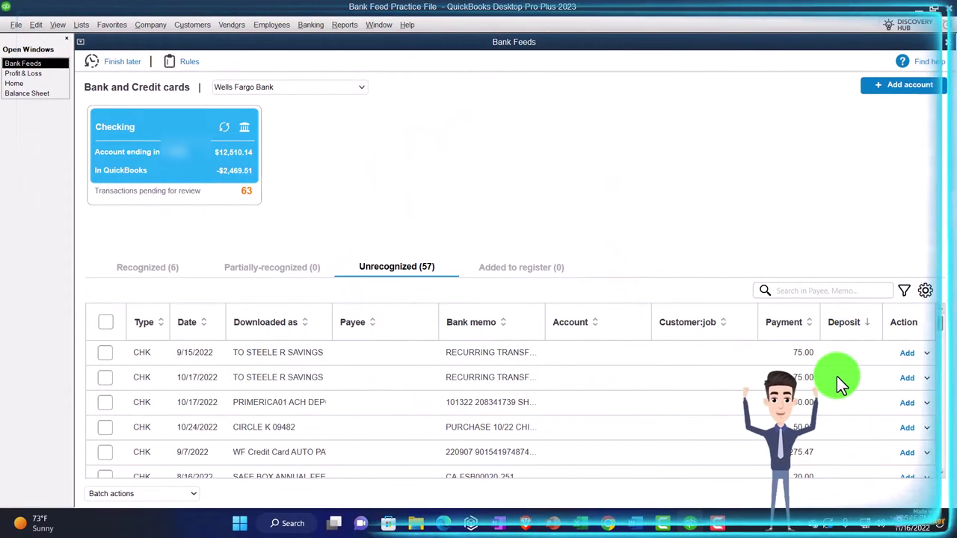
click(924, 291)
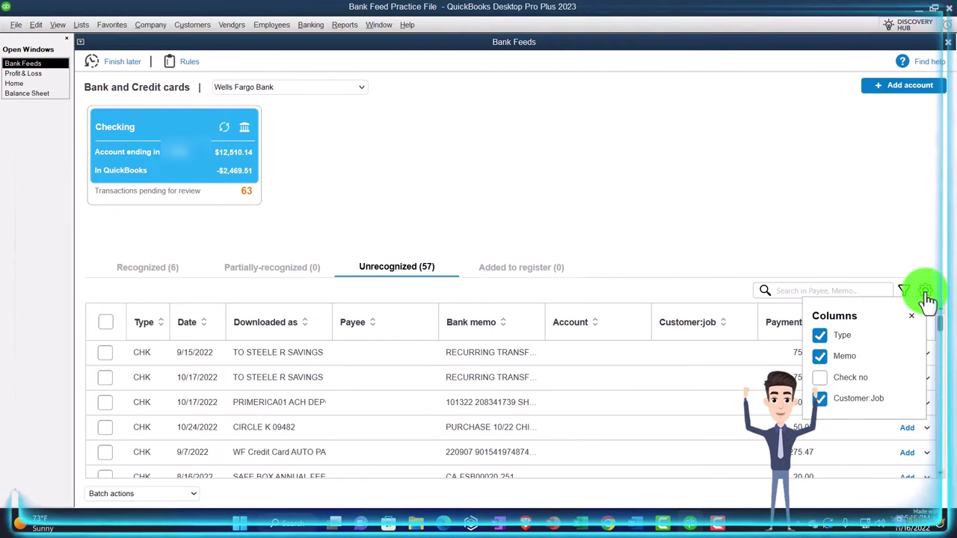
click(903, 291)
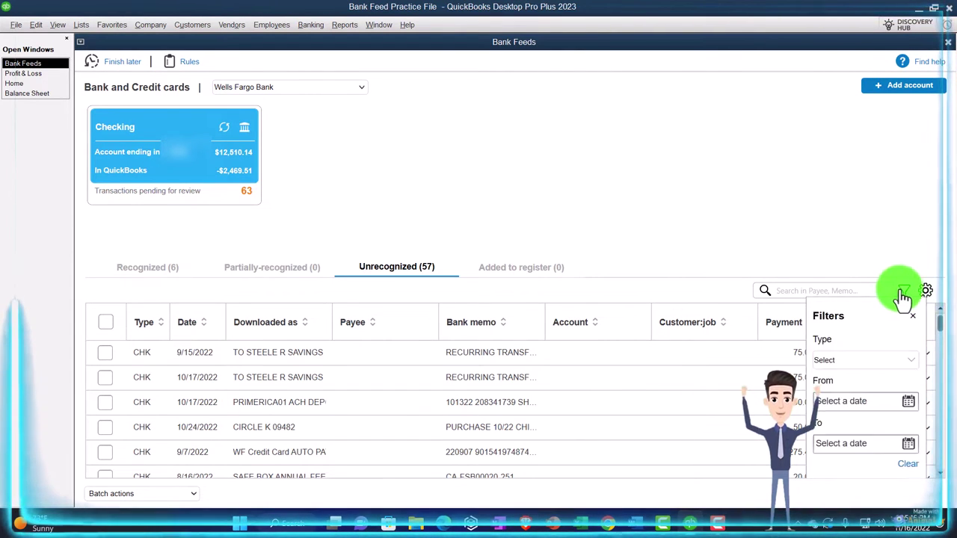
click(892, 364)
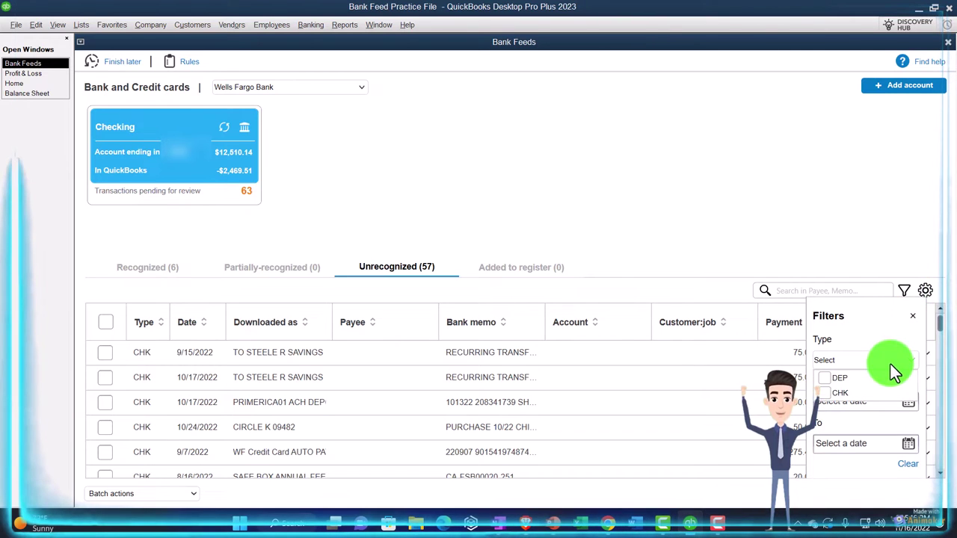
click(829, 380)
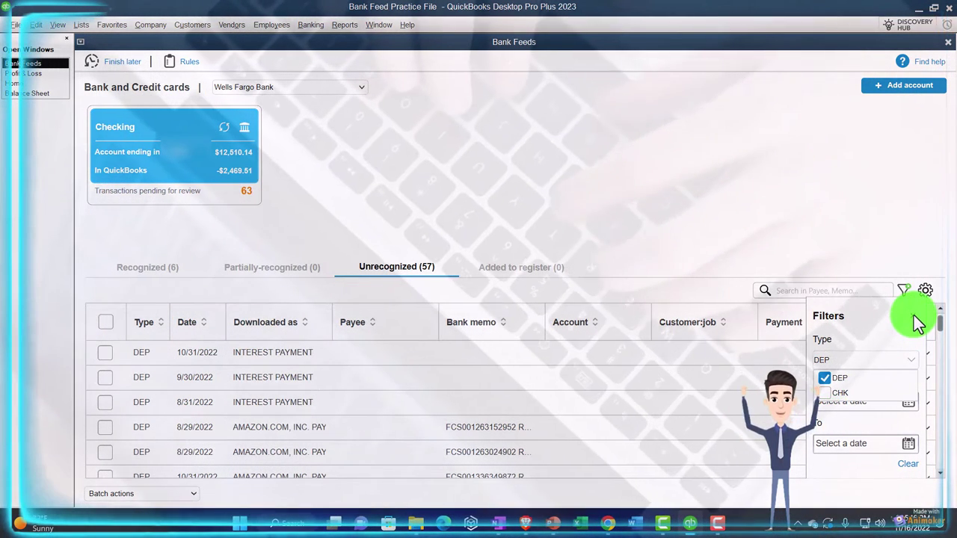
click(913, 317)
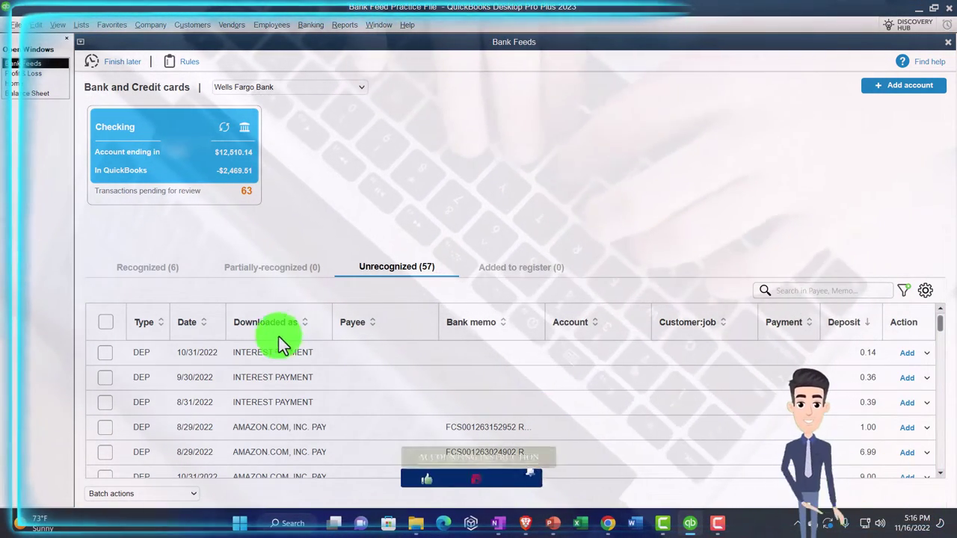
click(274, 327)
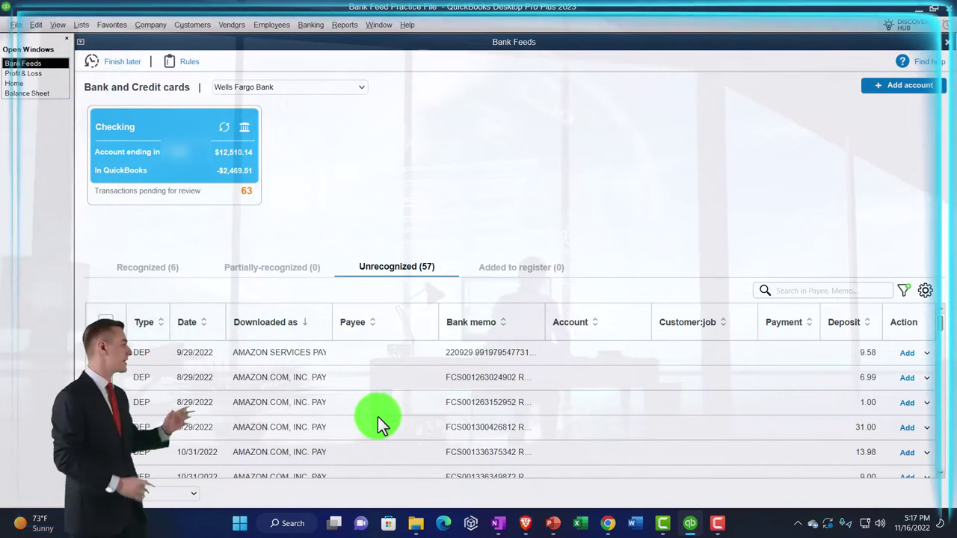
Review the filtered deposits from the Amazon entries through to the last Stripe transfers, checking their sources and amounts
scroll(377, 416, down, 1)
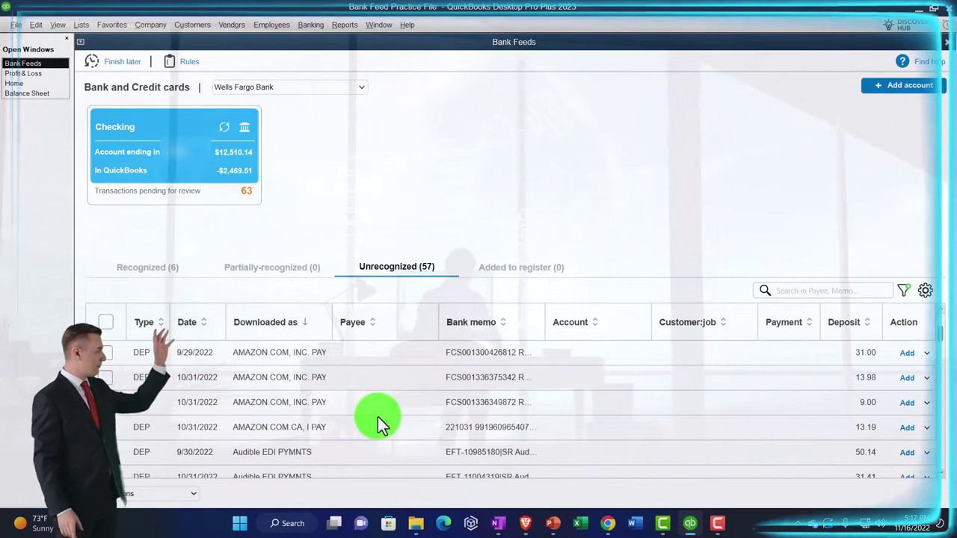
scroll(377, 416, down, 1)
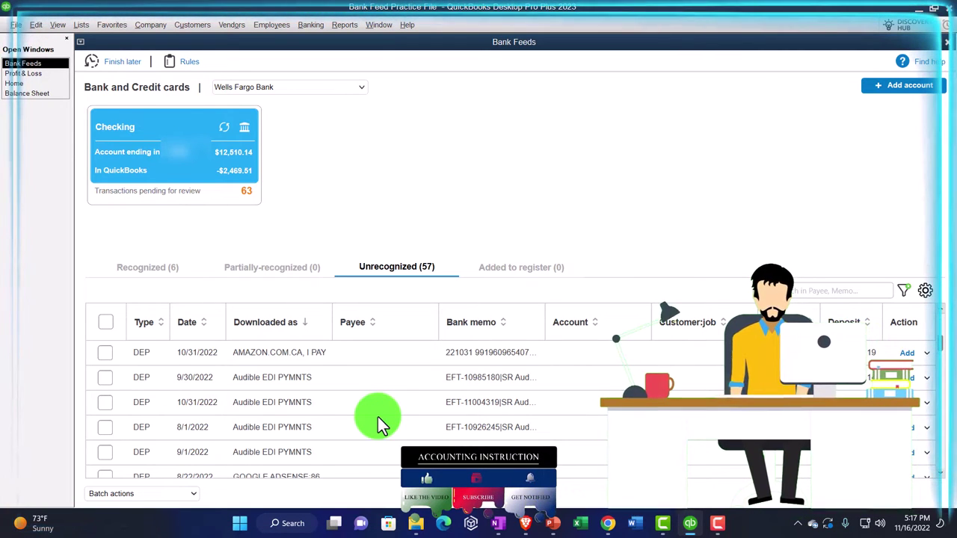
scroll(377, 416, down, 1)
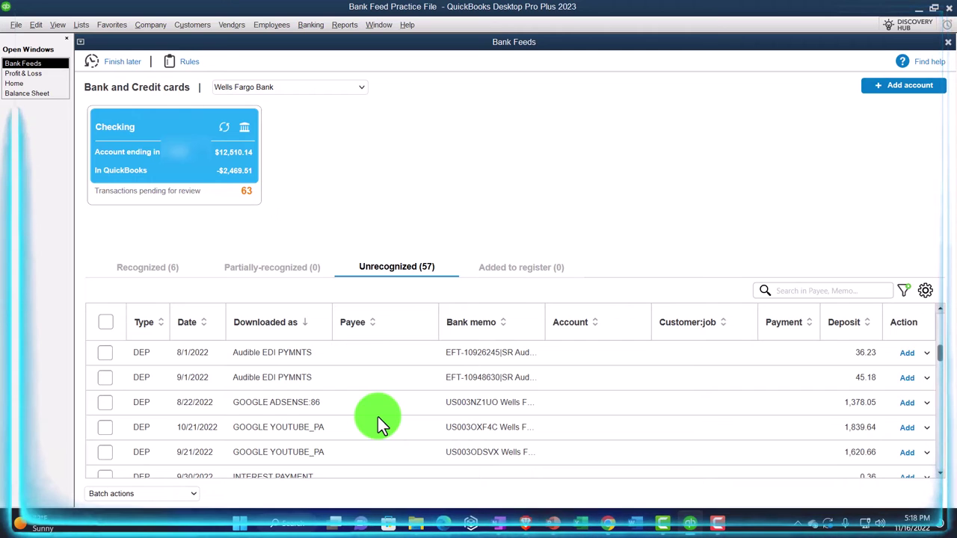
scroll(377, 416, down, 1)
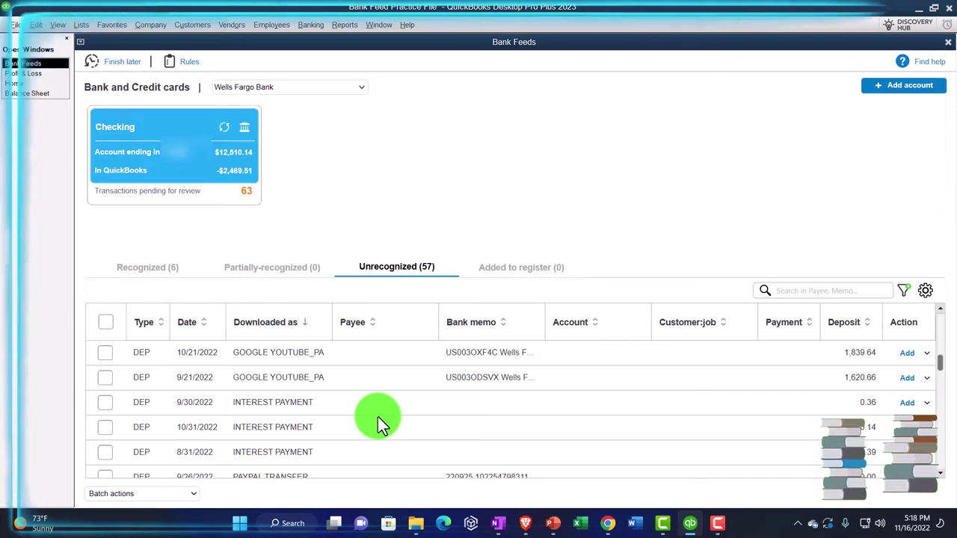
scroll(378, 416, down, 1)
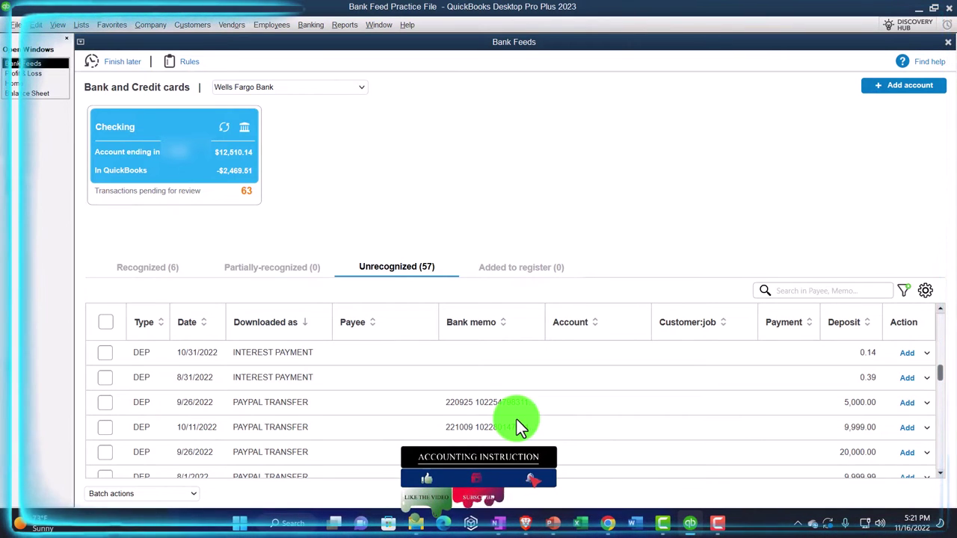
scroll(517, 420, down, 1)
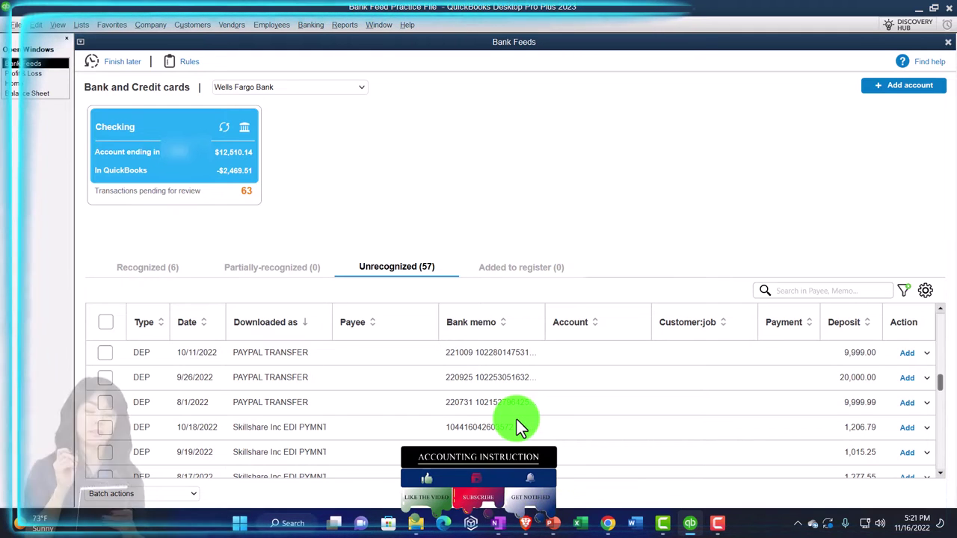
scroll(516, 419, down, 1)
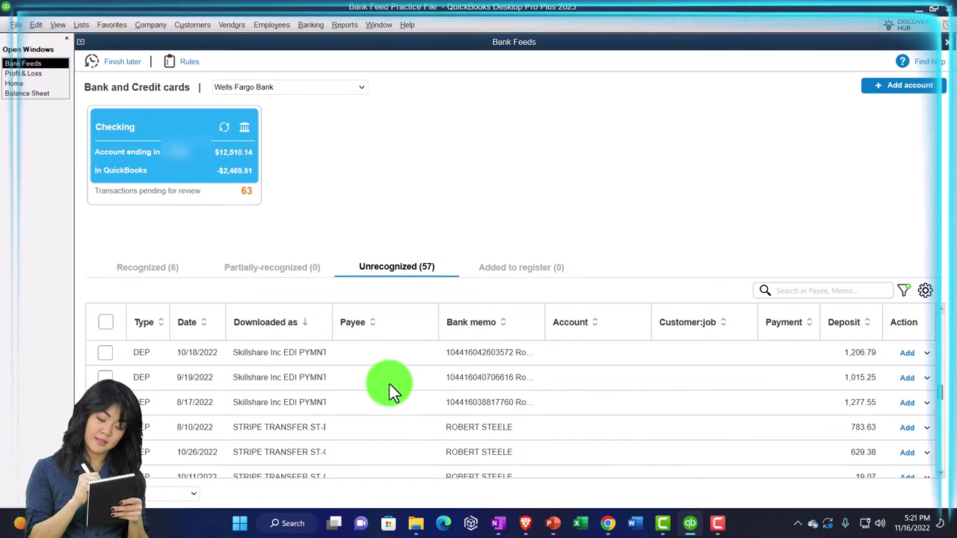
scroll(389, 385, down, 1)
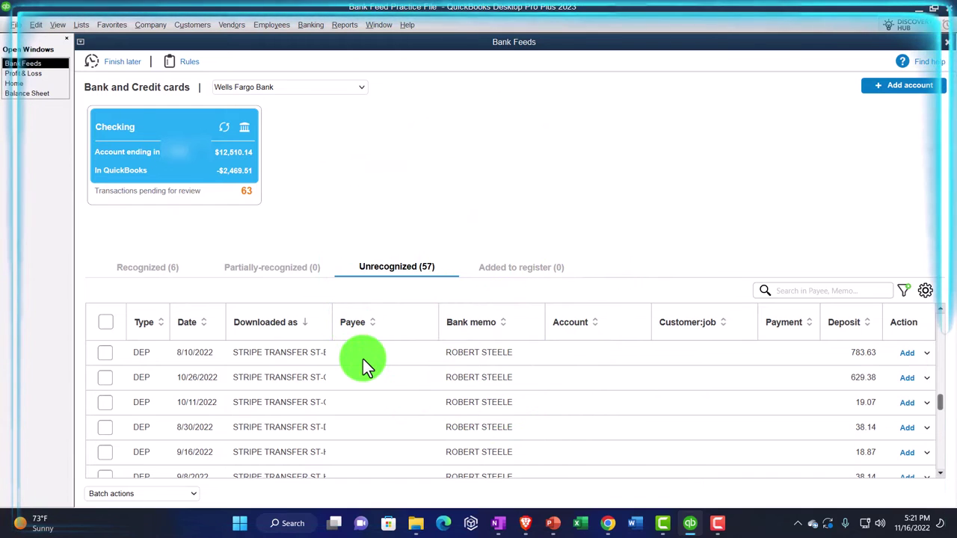
scroll(362, 359, down, 5)
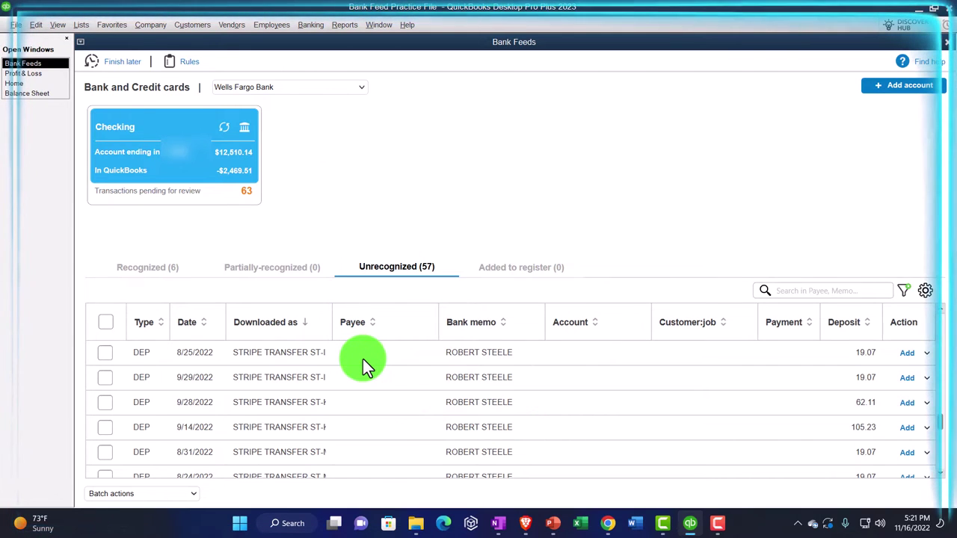
scroll(362, 359, down, 10)
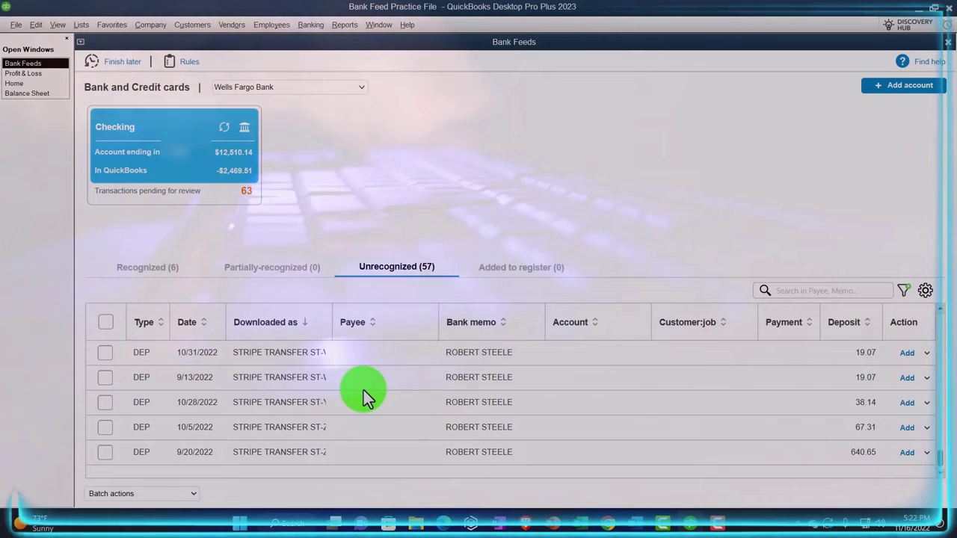
Assign Stripe as payee of the 8/10/2022 Stripe transfer deposit and quick-add it to the name list as a vendor
scroll(363, 390, up, 3)
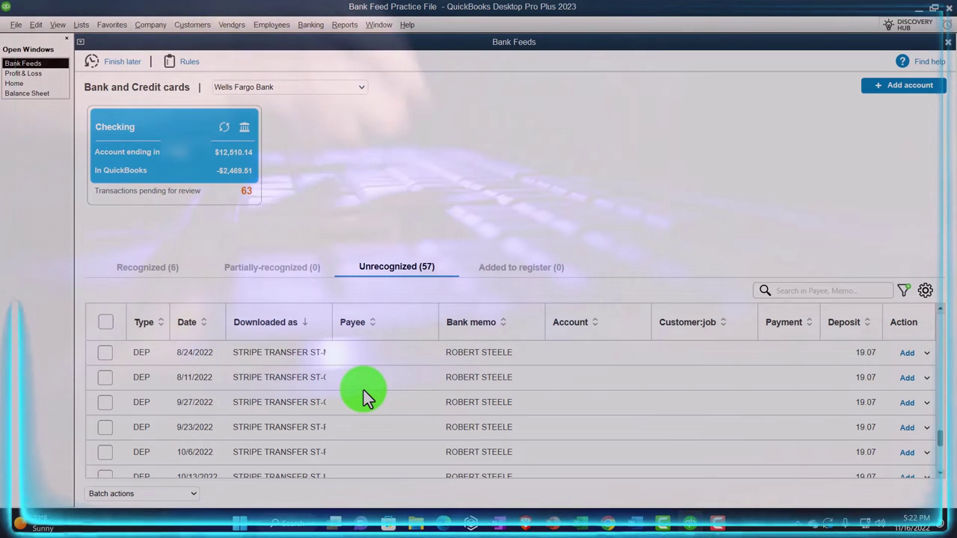
scroll(363, 391, up, 5)
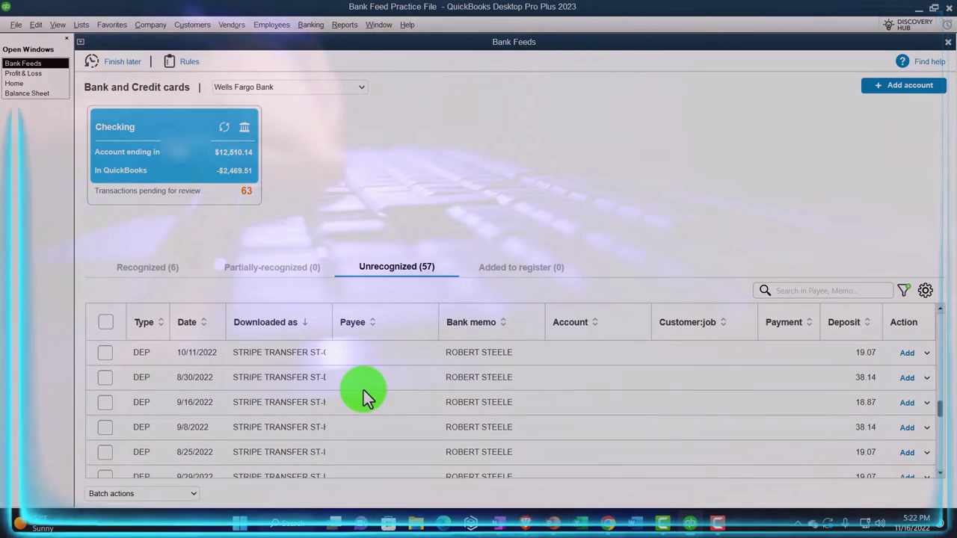
scroll(363, 390, up, 1)
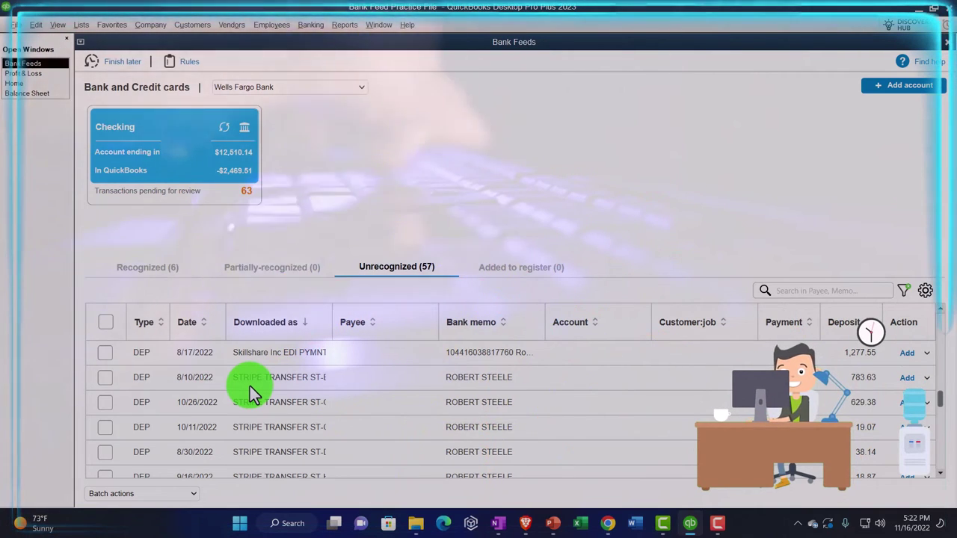
click(343, 380)
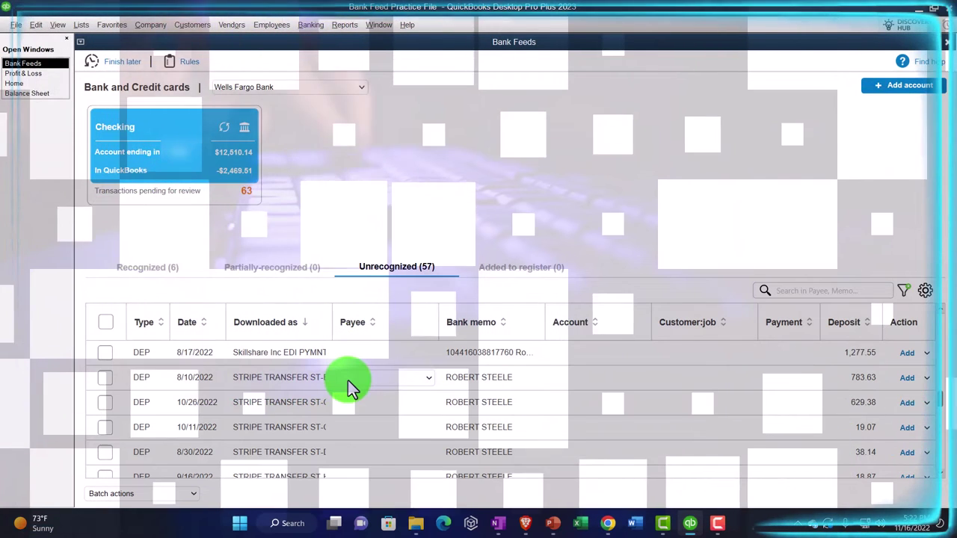
text(St)
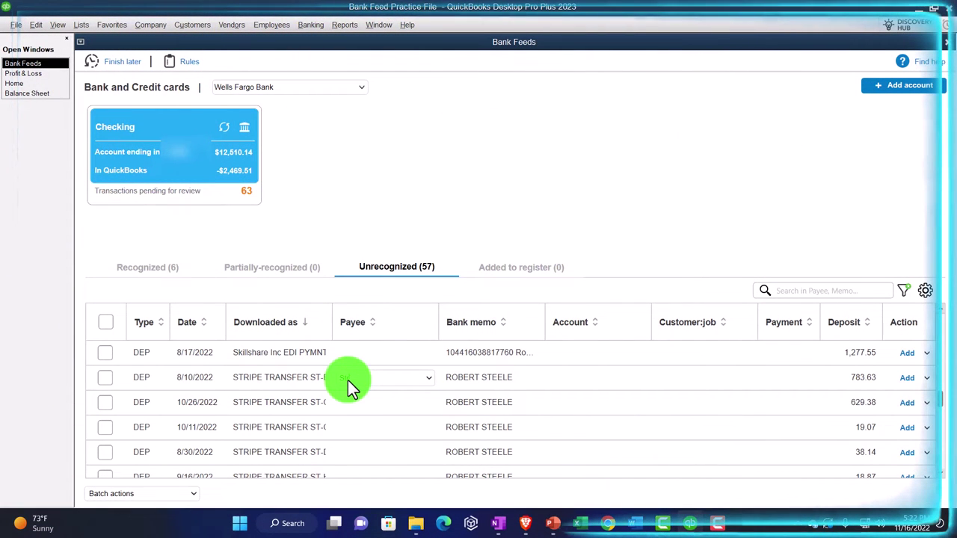
text(eele)
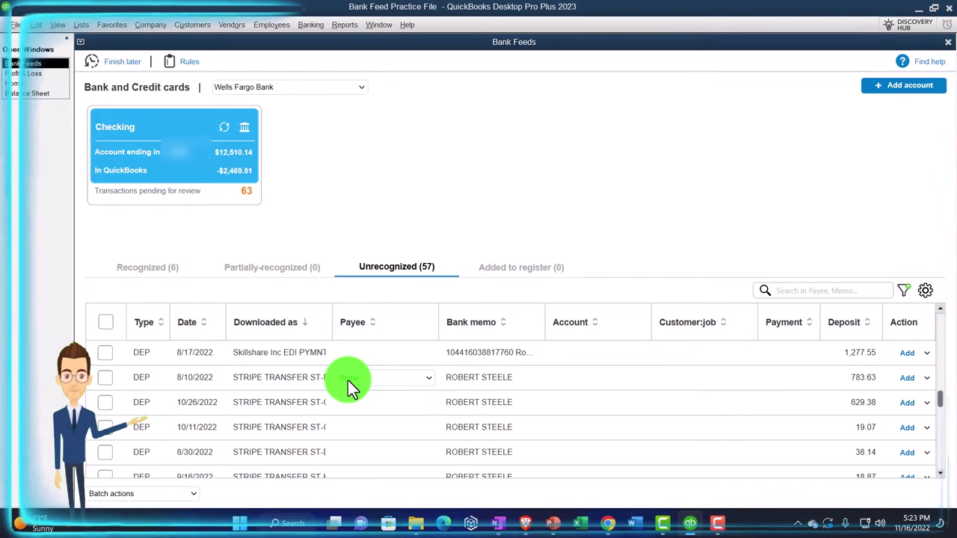
key(Tab)
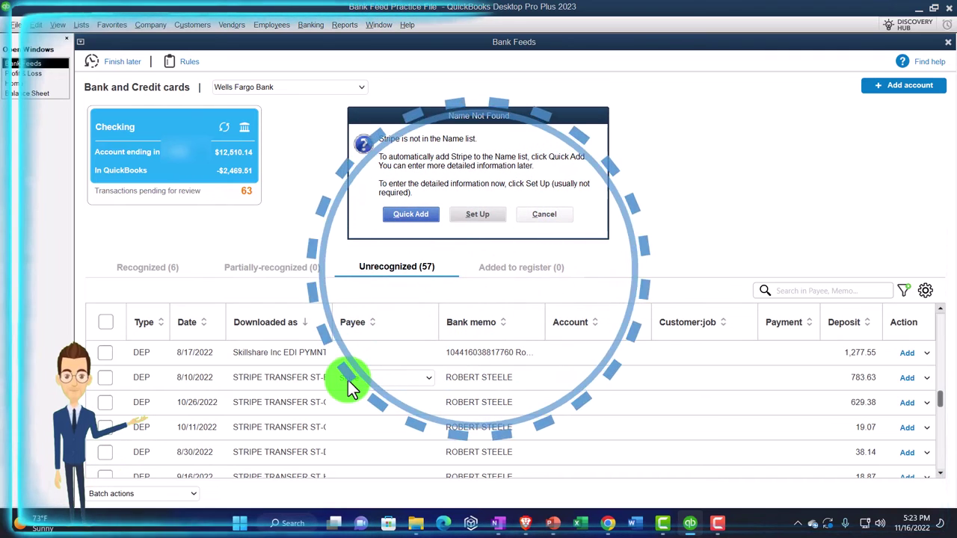
click(400, 217)
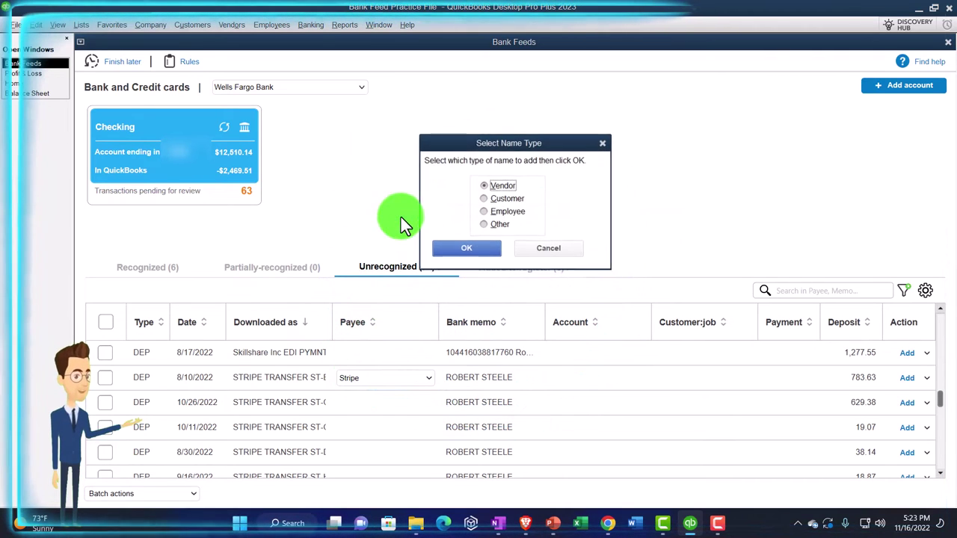
click(452, 252)
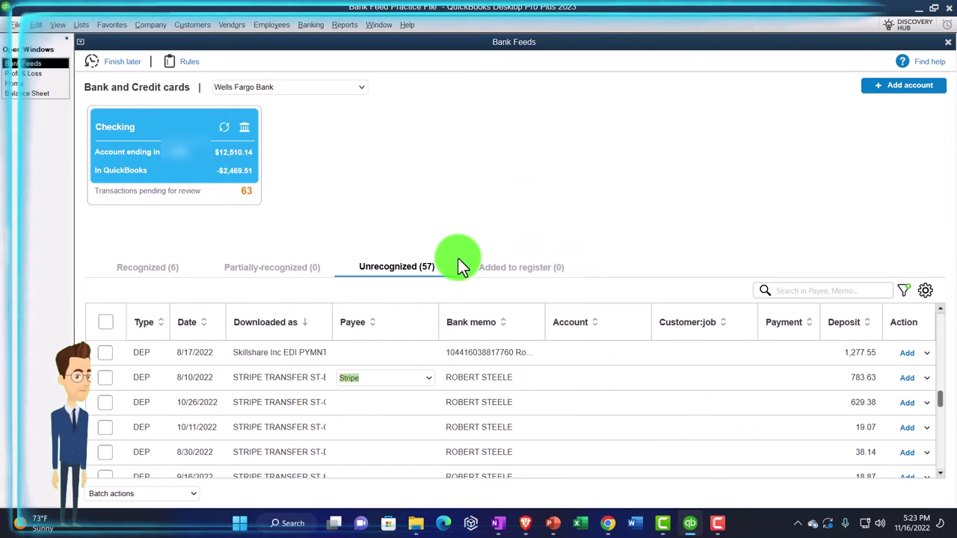
Create a new Income account named Website Sales and assign it to the 8/10/2022 Stripe transfer deposit
click(572, 380)
click(640, 379)
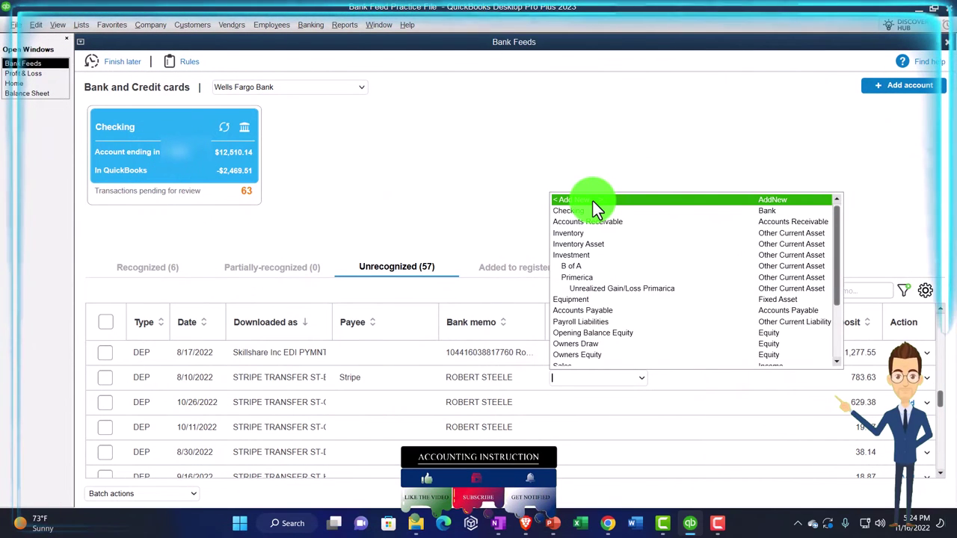
click(593, 201)
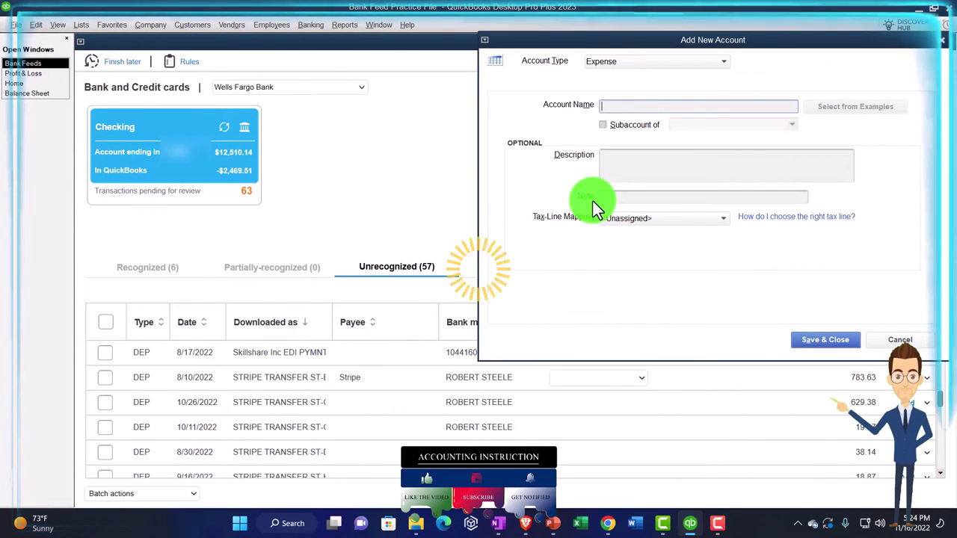
click(633, 65)
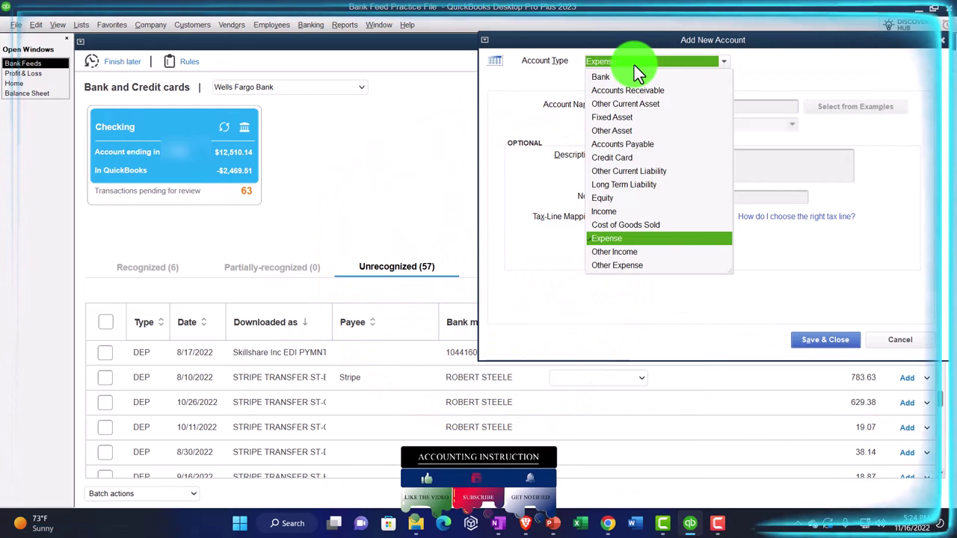
drag(630, 38, 338, 130)
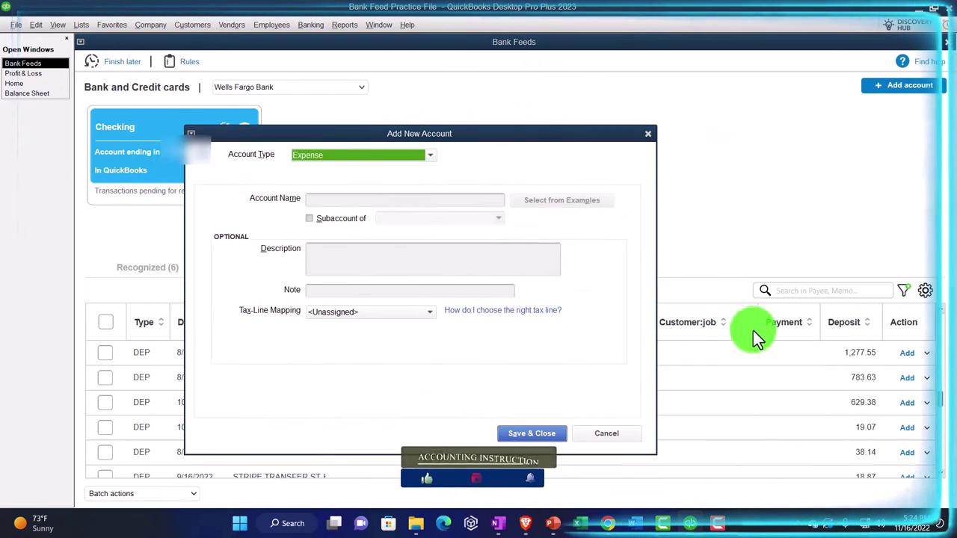
drag(480, 137, 757, 61)
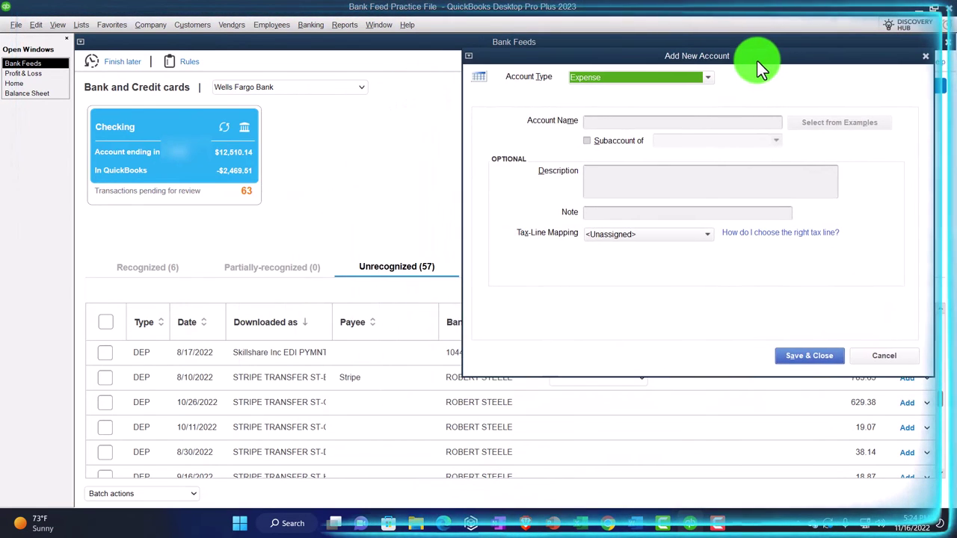
click(706, 81)
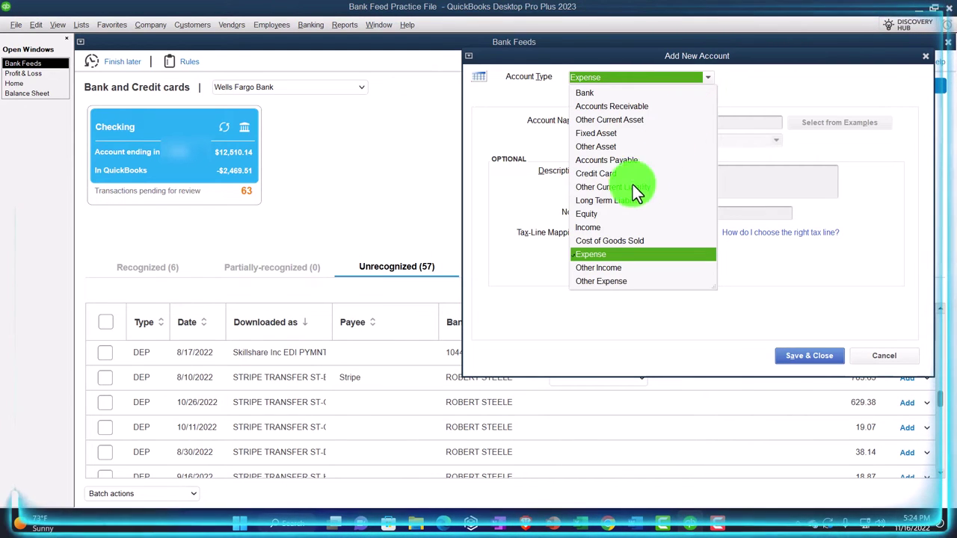
click(596, 227)
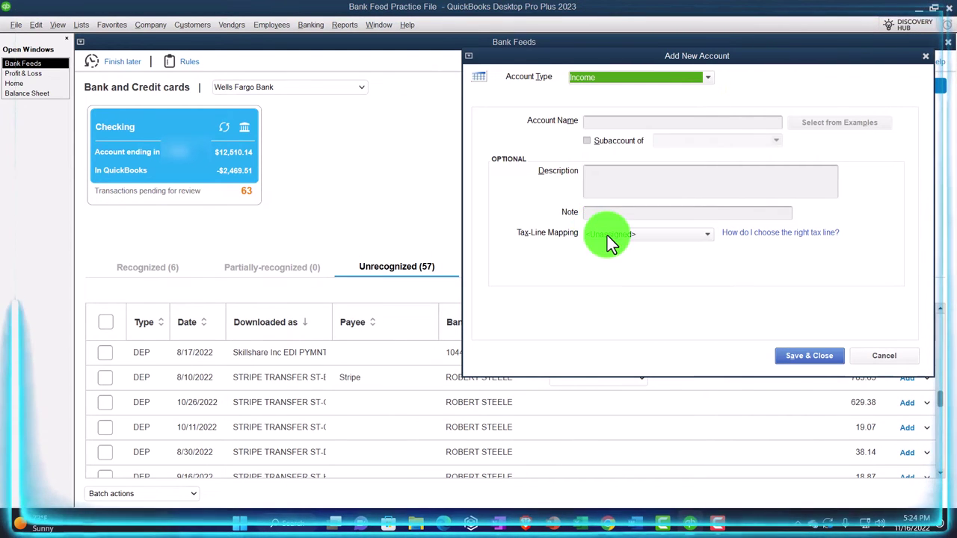
click(610, 126)
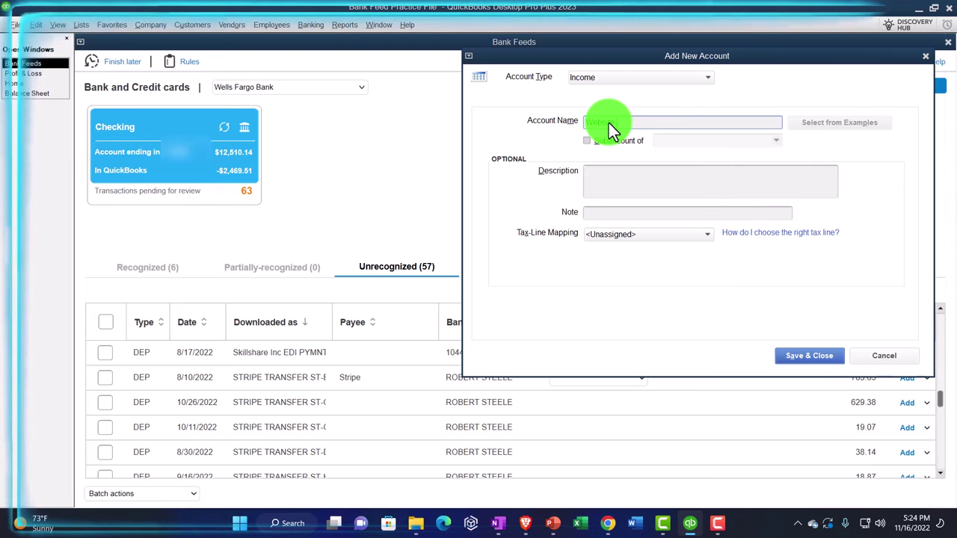
text(te Sales)
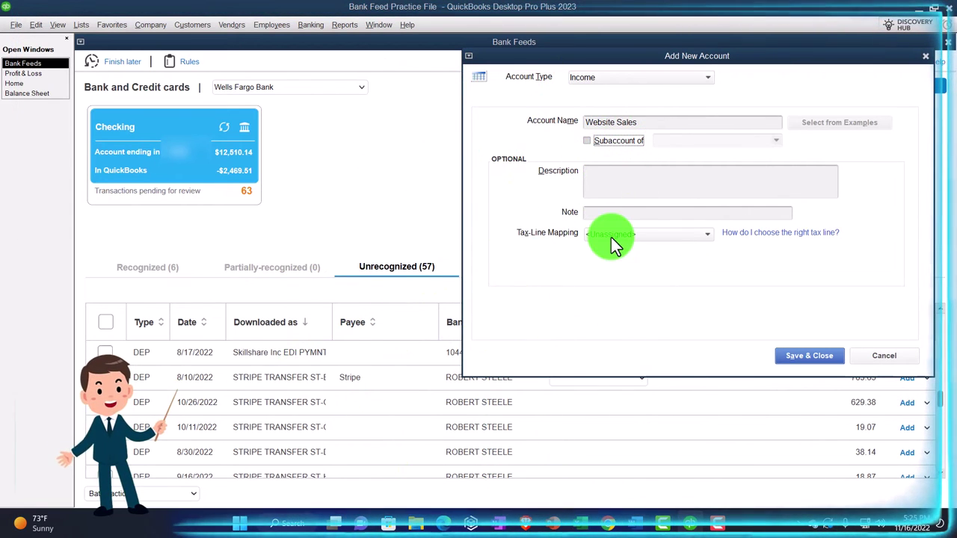
click(793, 359)
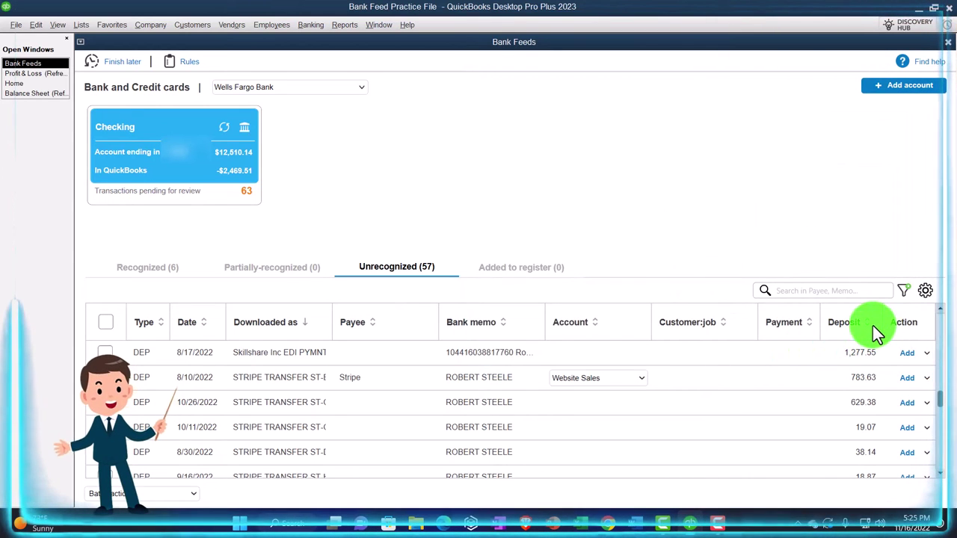
Open the full details of the 8/10/2022 Stripe deposit and start a bank rule from it named Stripe
click(925, 378)
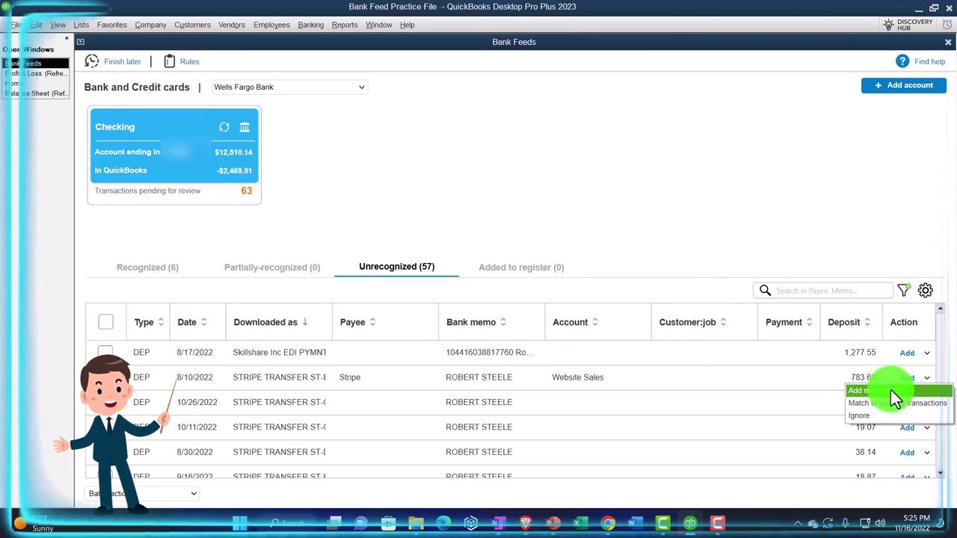
click(890, 390)
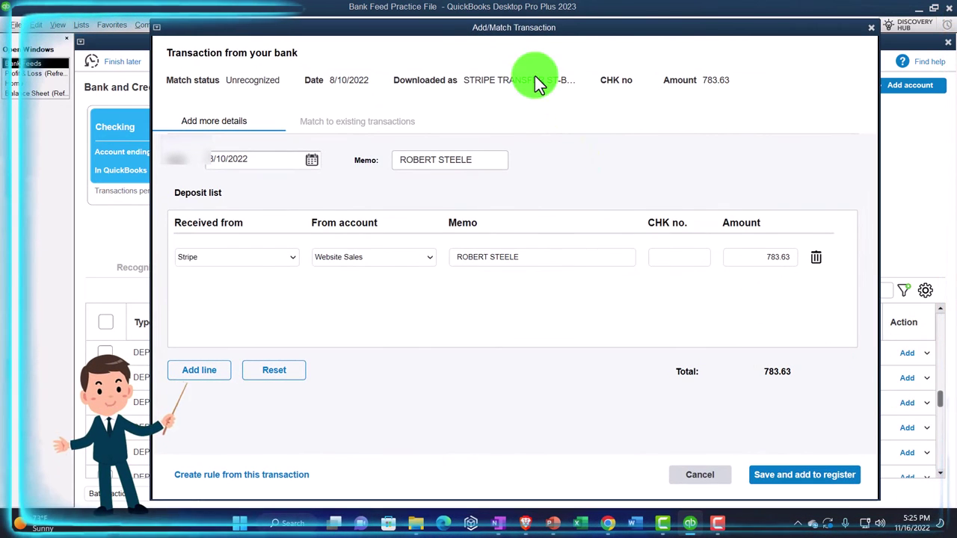
drag(451, 27, 519, 21)
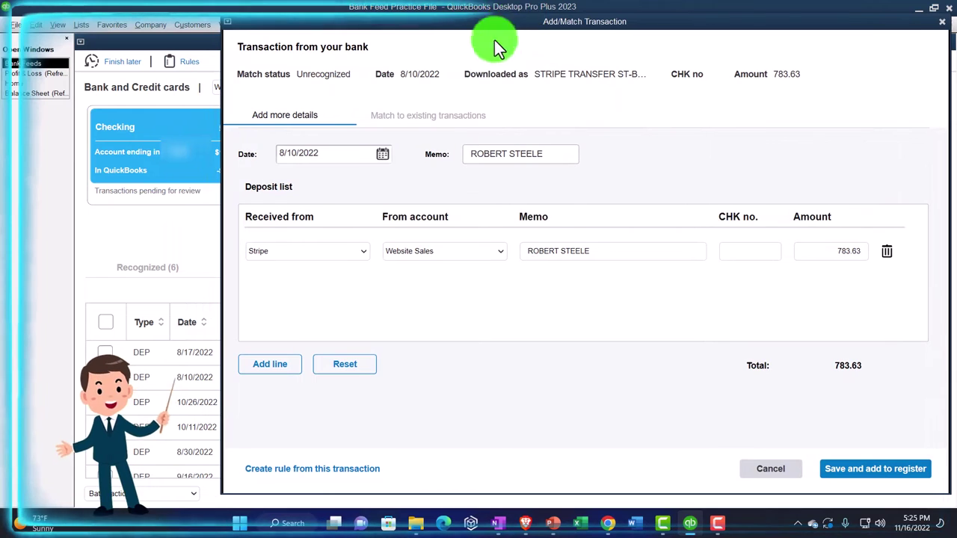
click(345, 157)
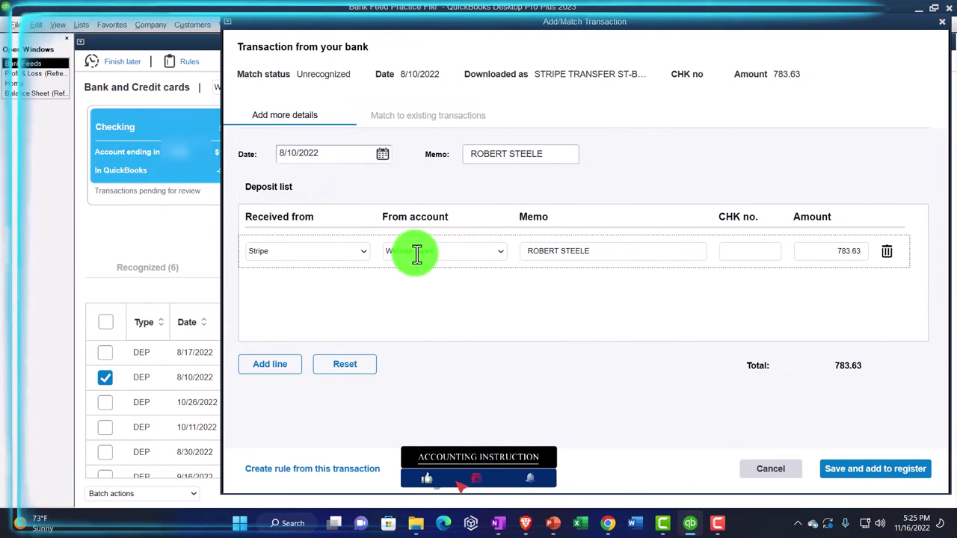
click(341, 469)
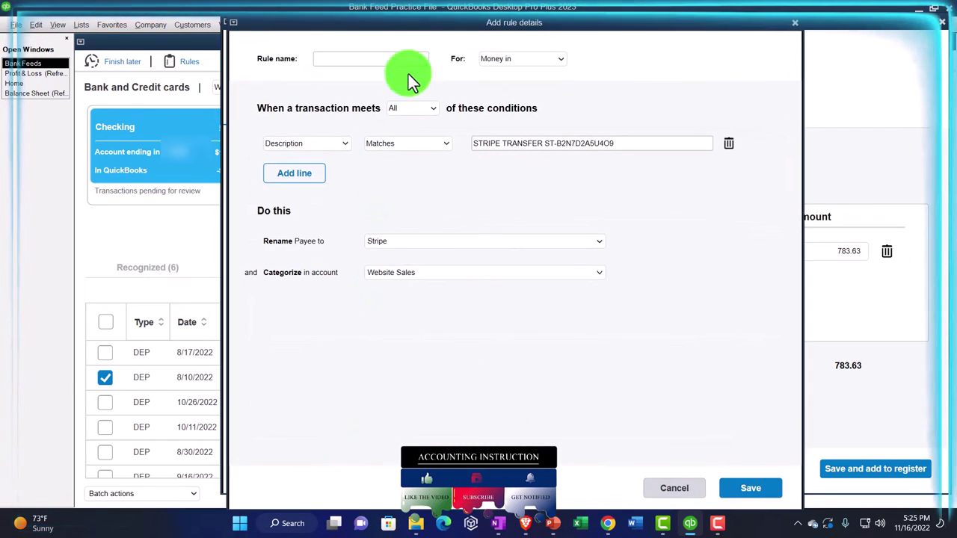
drag(408, 26, 522, 21)
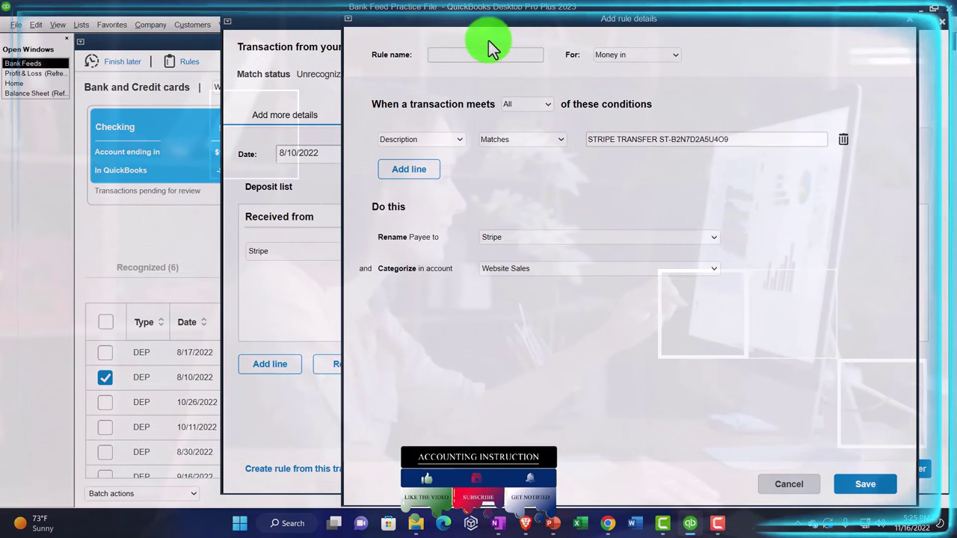
click(450, 62)
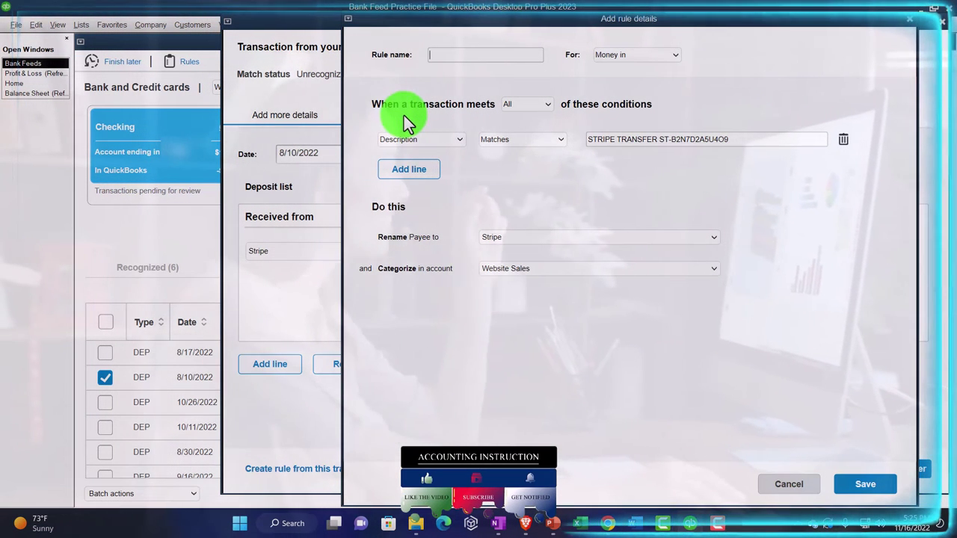
text(Stripe)
key(Tab)
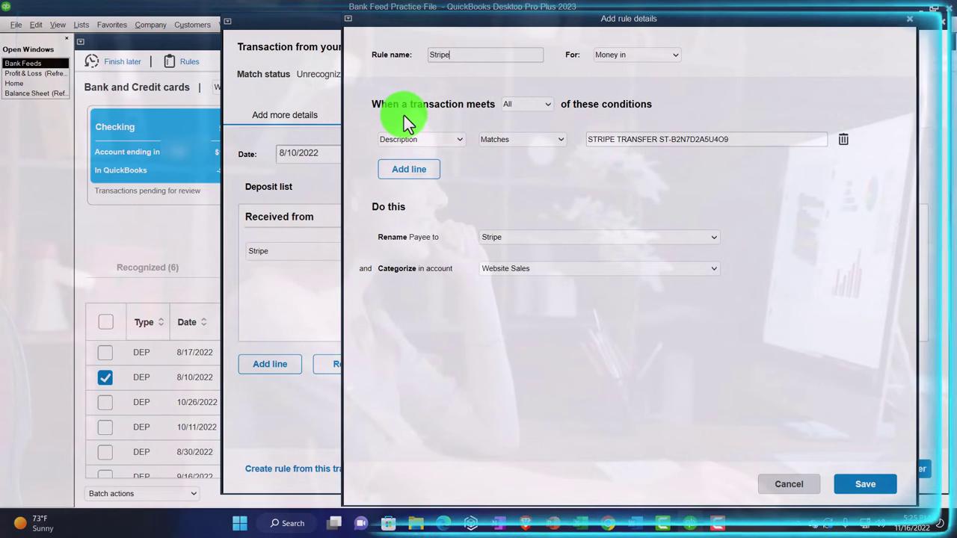
Set the rule to apply to Money in transactions meeting All conditions, with the condition based on the Description
click(665, 59)
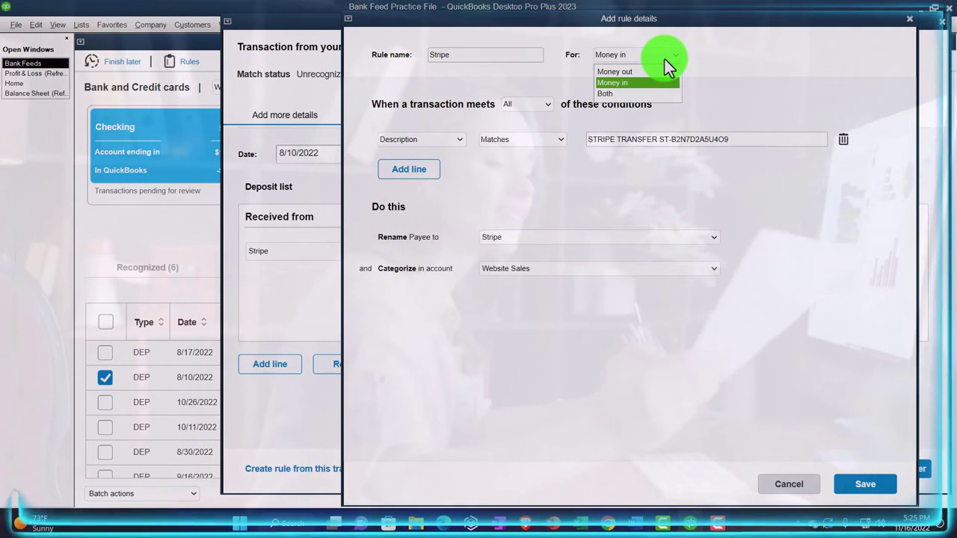
click(756, 71)
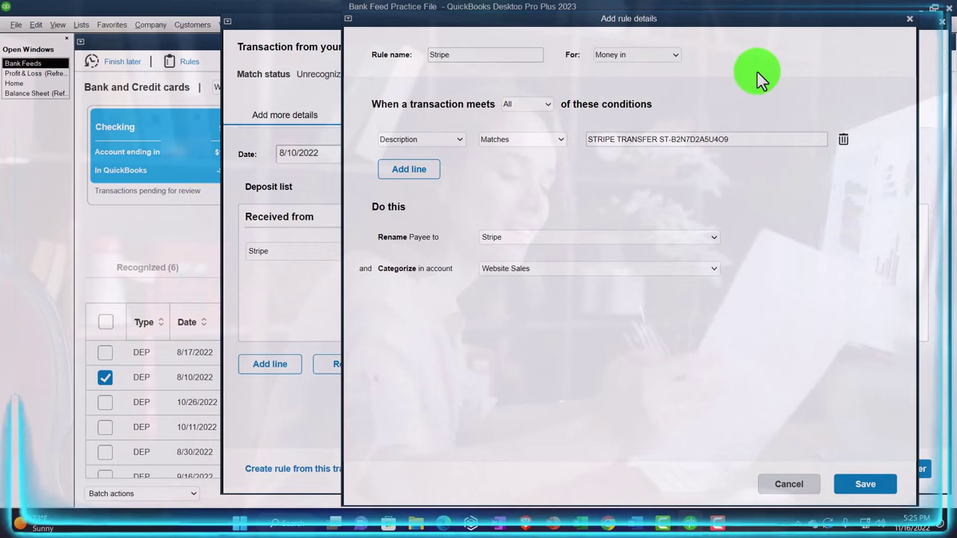
click(546, 103)
click(520, 123)
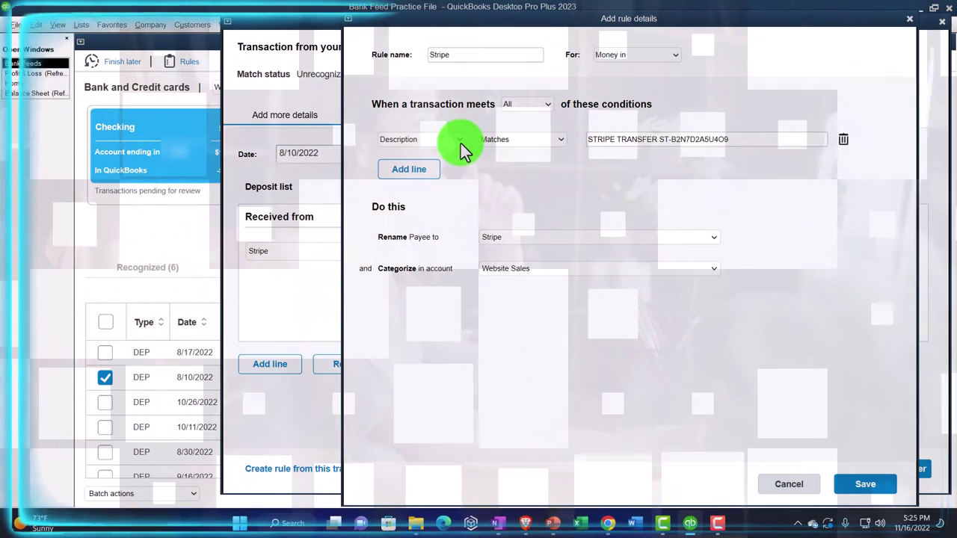
click(458, 141)
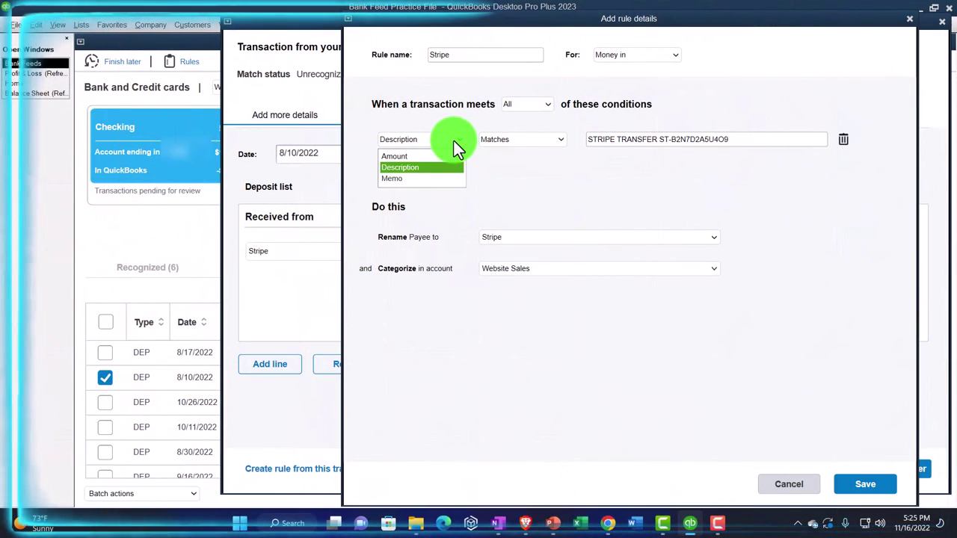
click(412, 168)
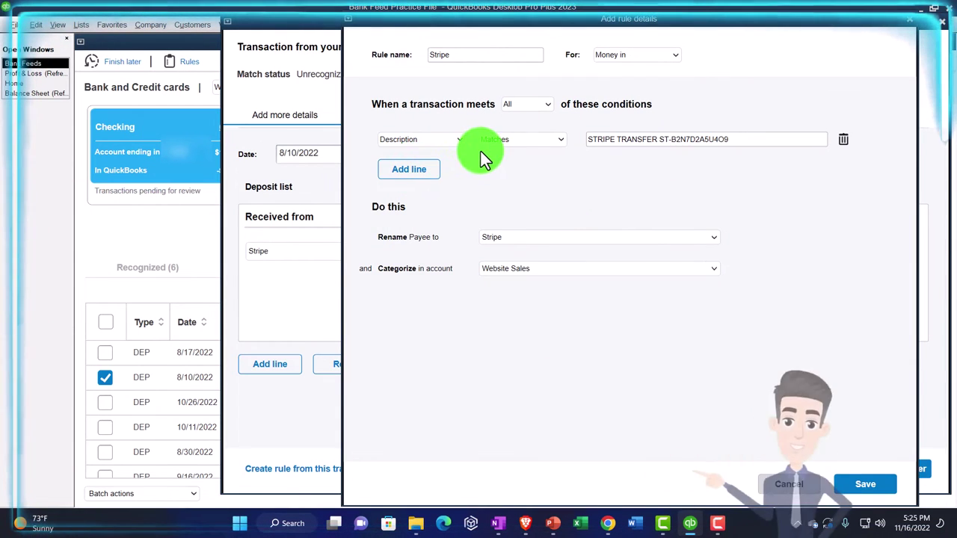
Change the rule's condition to Contains and shorten the matched description text to STRIPE
click(563, 141)
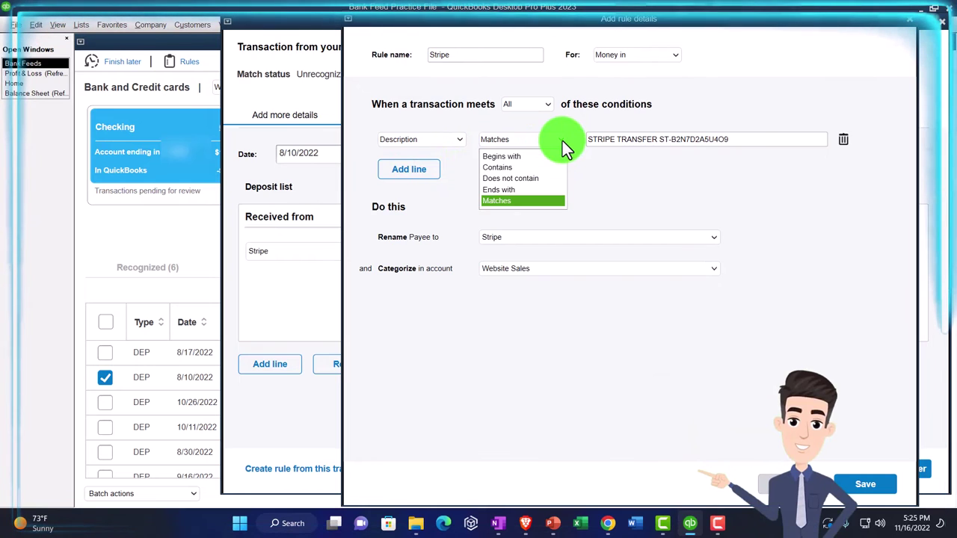
click(512, 169)
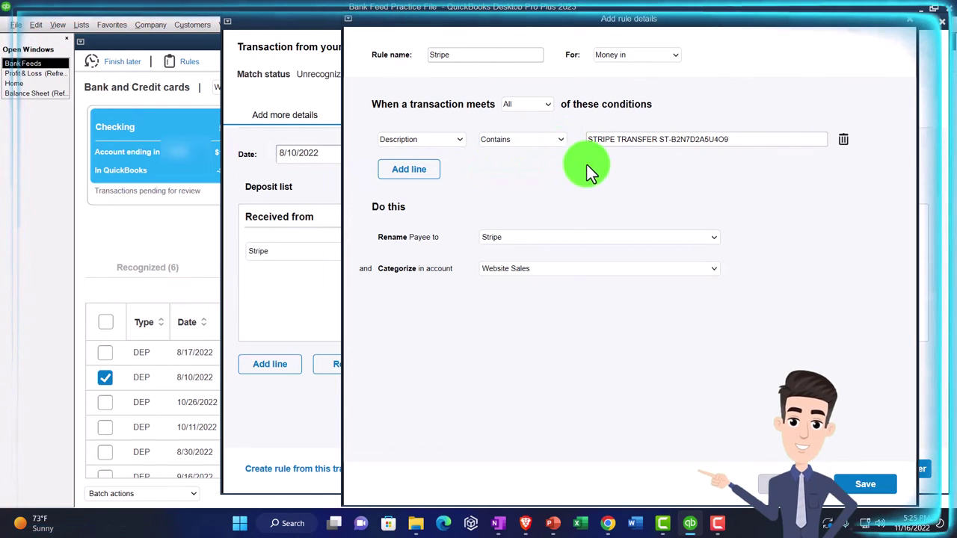
double_click(732, 140)
key(BackSpace)
key(BackSpace)
key(BackSpace)
key(BackSpace)
key(BackSpace)
key(BackSpace)
key(BackSpace)
key(BackSpace)
key(BackSpace)
key(BackSpace)
key(BackSpace)
key(BackSpace)
key(BackSpace)
key(BackSpace)
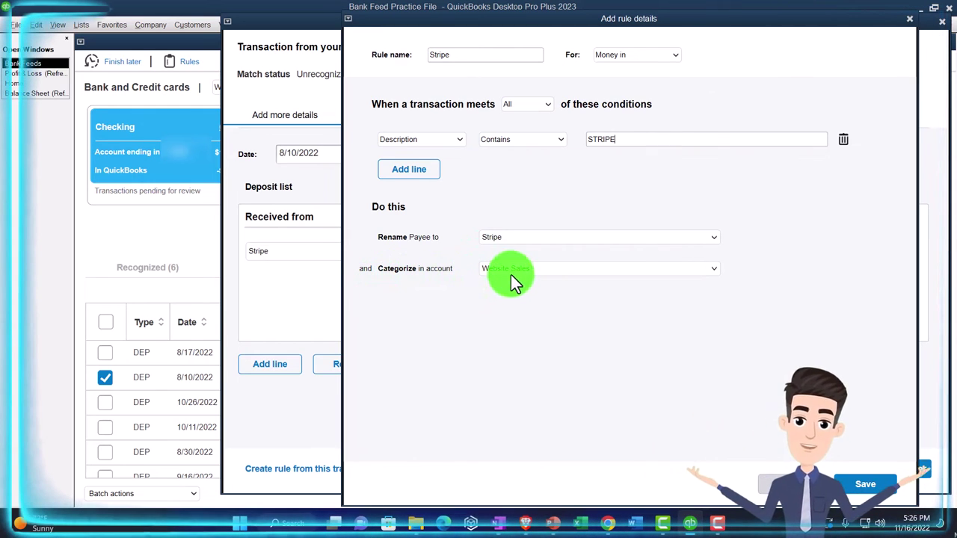
Save the Stripe rule and add the 8/10/2022 Stripe deposit to the register
click(865, 484)
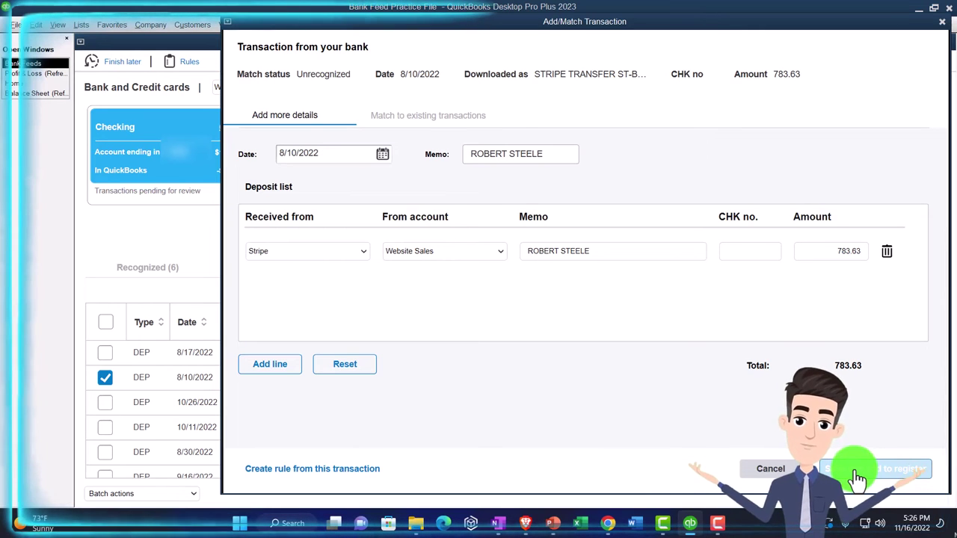
click(858, 475)
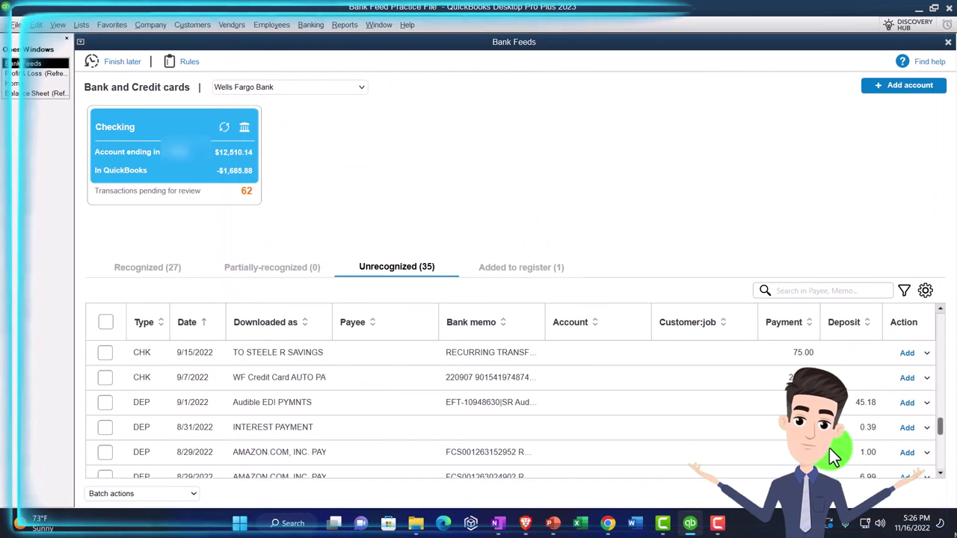
Check the transactions added to the register and trace Website Sales in the Profit & Loss report down to the source deposit
click(516, 268)
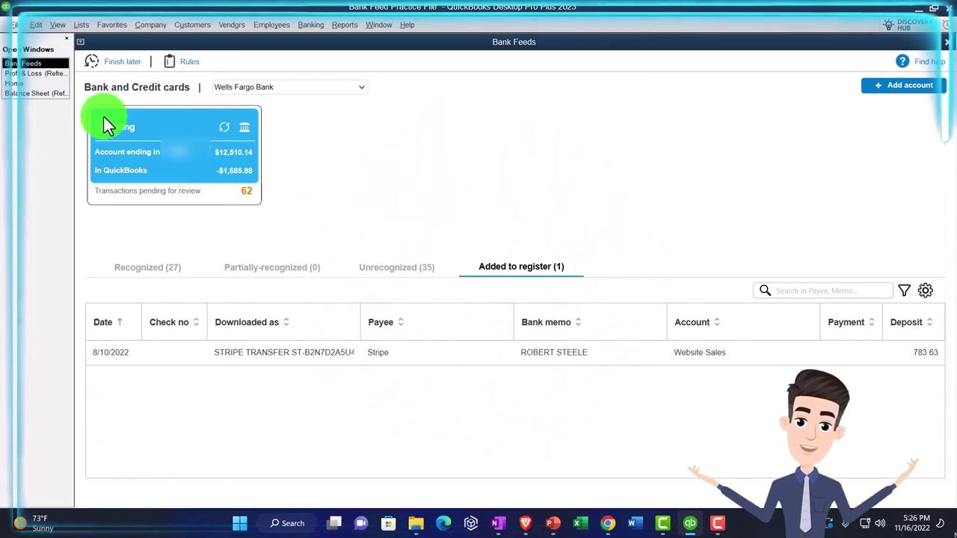
click(38, 74)
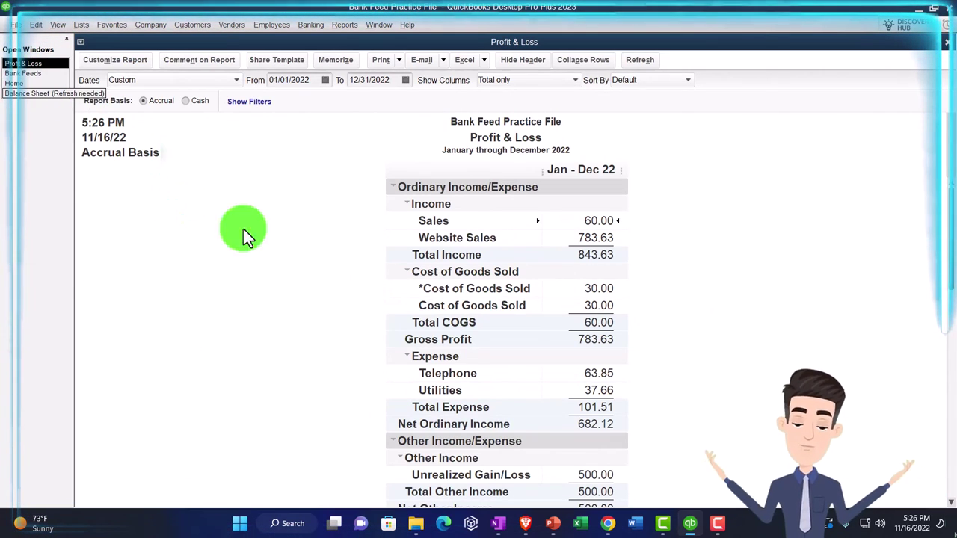
double_click(594, 237)
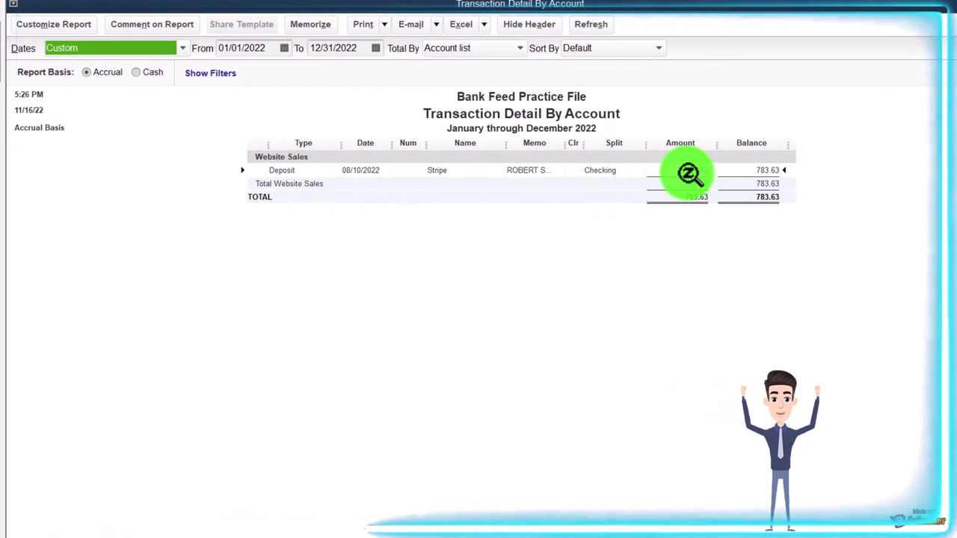
double_click(693, 173)
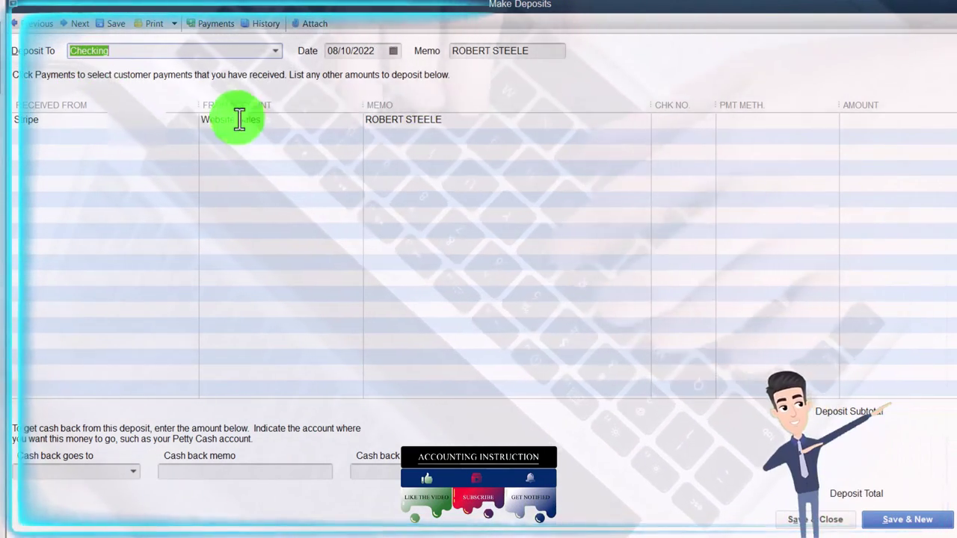
click(242, 121)
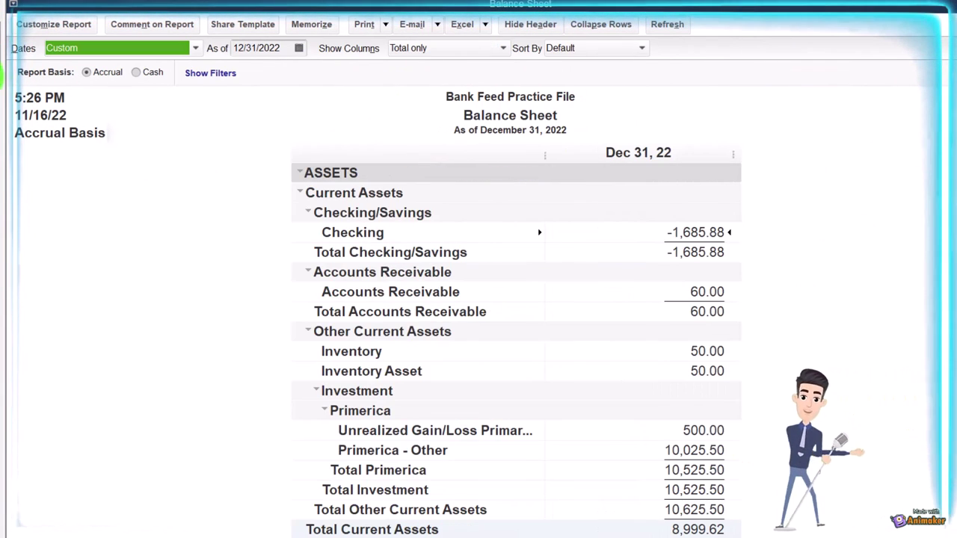
Trace the Checking balance on the Balance Sheet down to the 8/10/2022 Stripe deposit
double_click(705, 232)
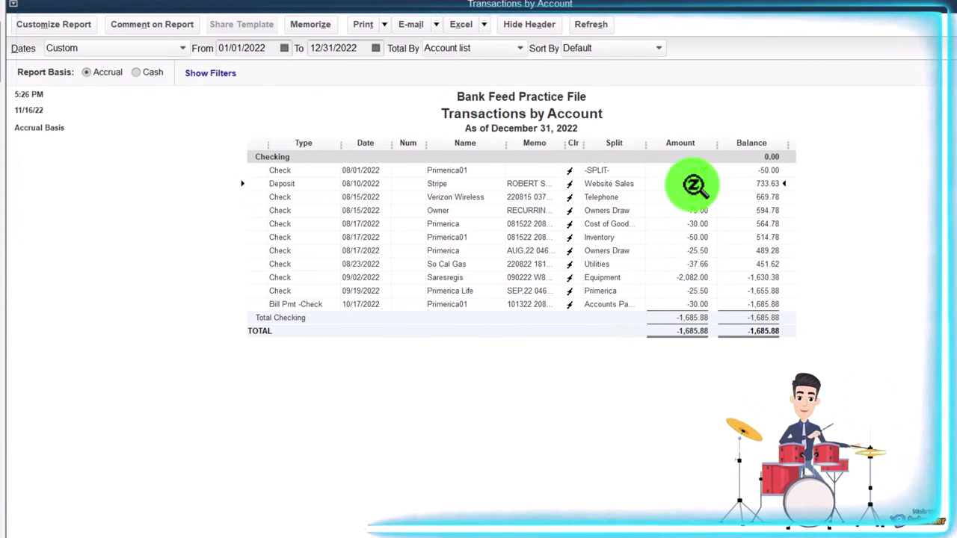
double_click(692, 182)
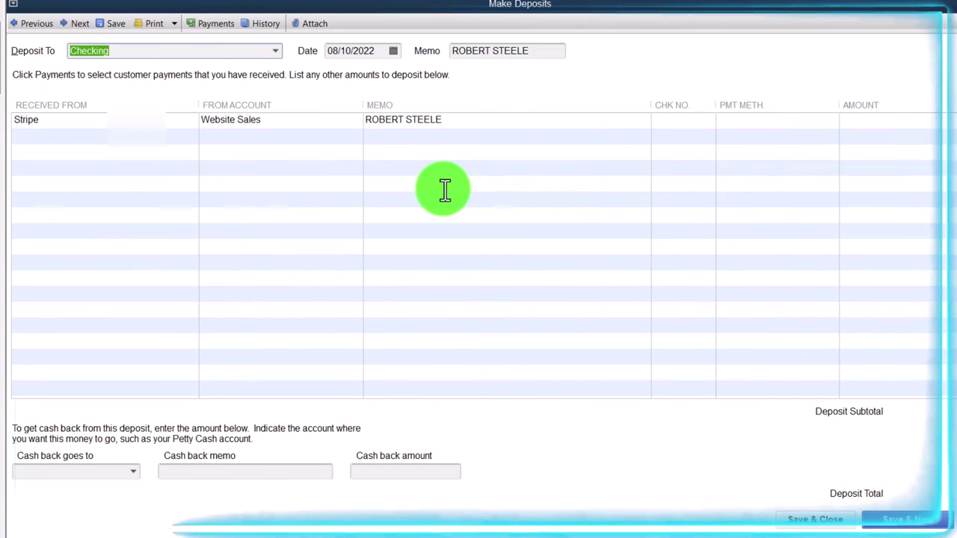
Close the deposit and its transaction report, and sort the recognized bank feed transactions by deposit amount, largest first
key(Escape)
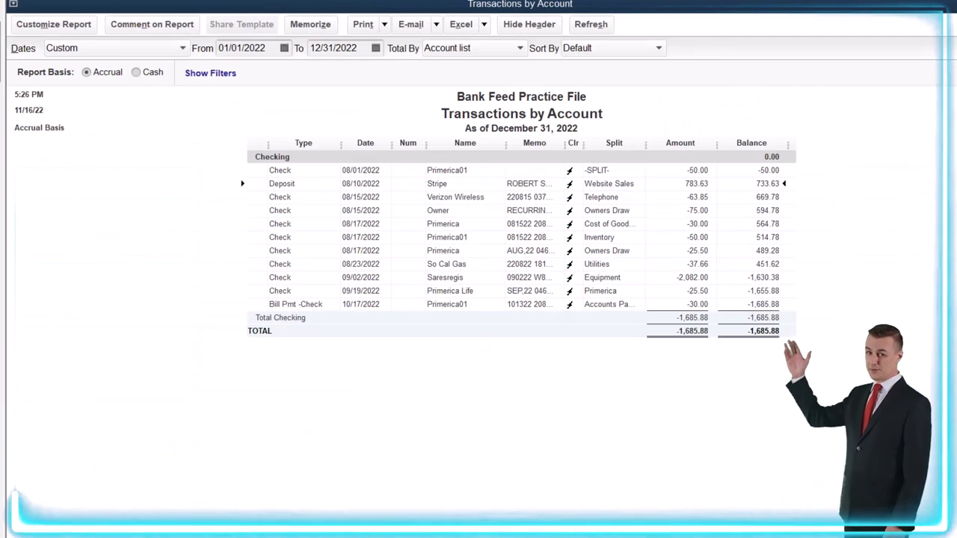
key(Escape)
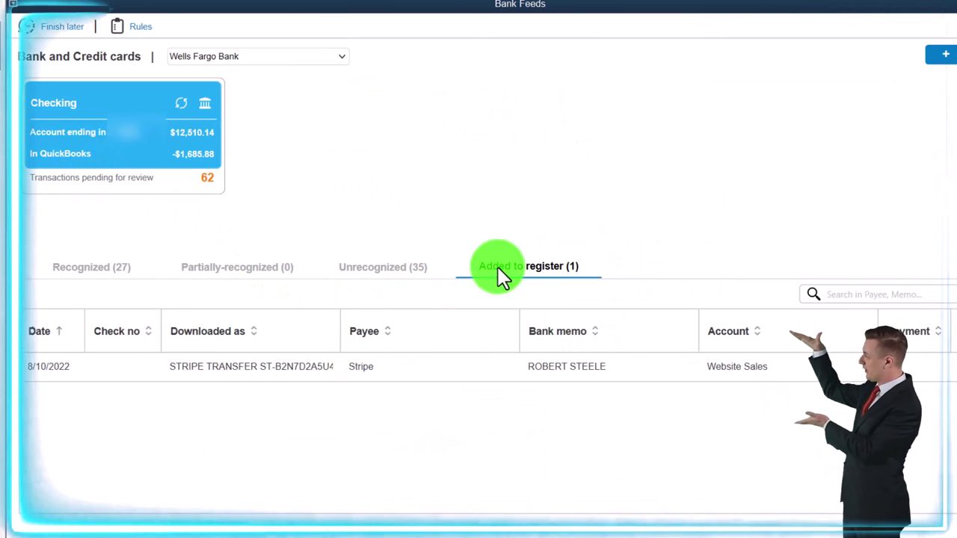
click(85, 269)
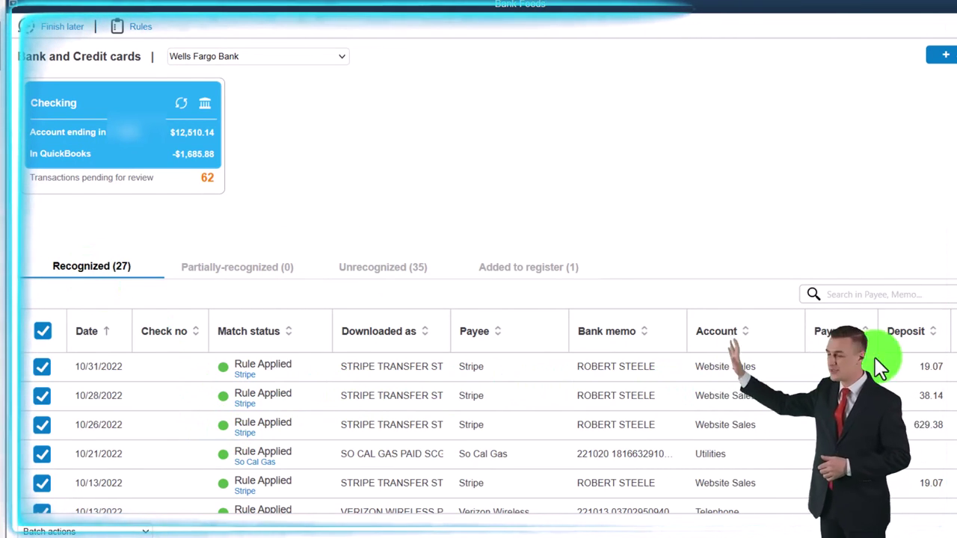
click(902, 329)
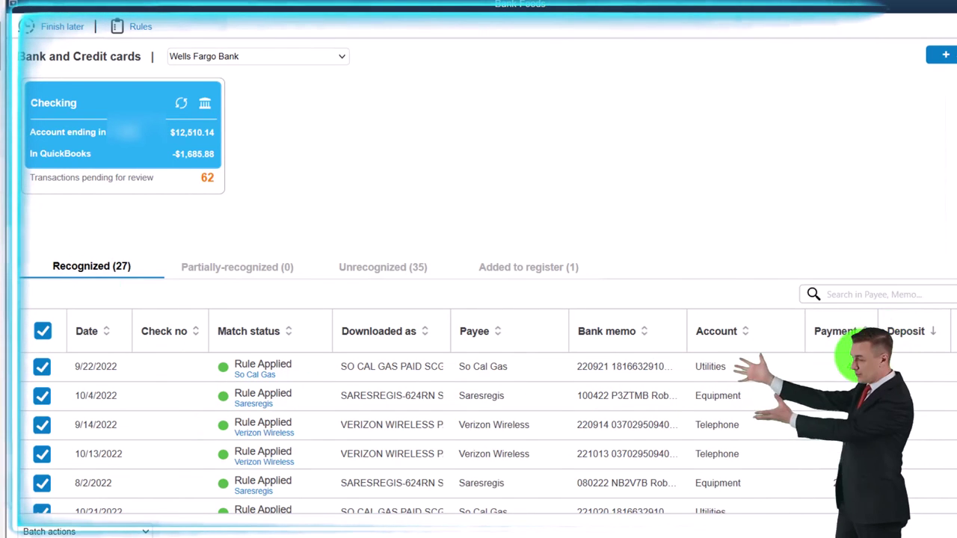
click(918, 335)
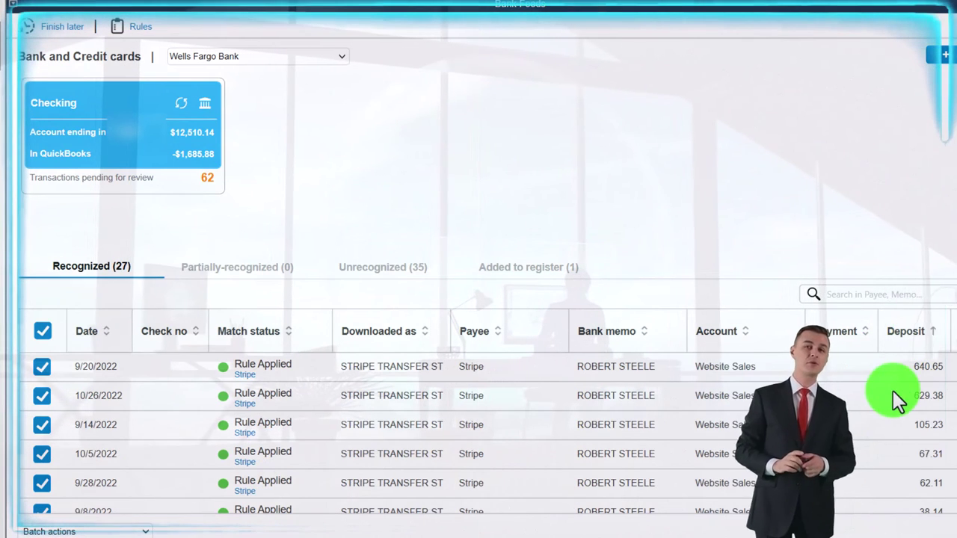
Select only the Stripe transfers among the recognized transactions and batch add/confirm them to the register
click(49, 365)
click(45, 365)
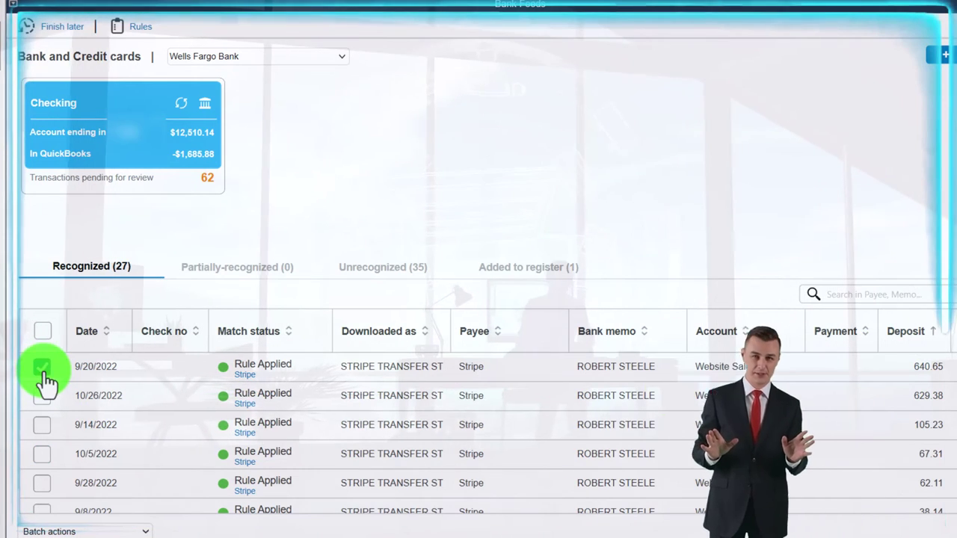
scroll(245, 447, down, 2)
scroll(331, 444, down, 3)
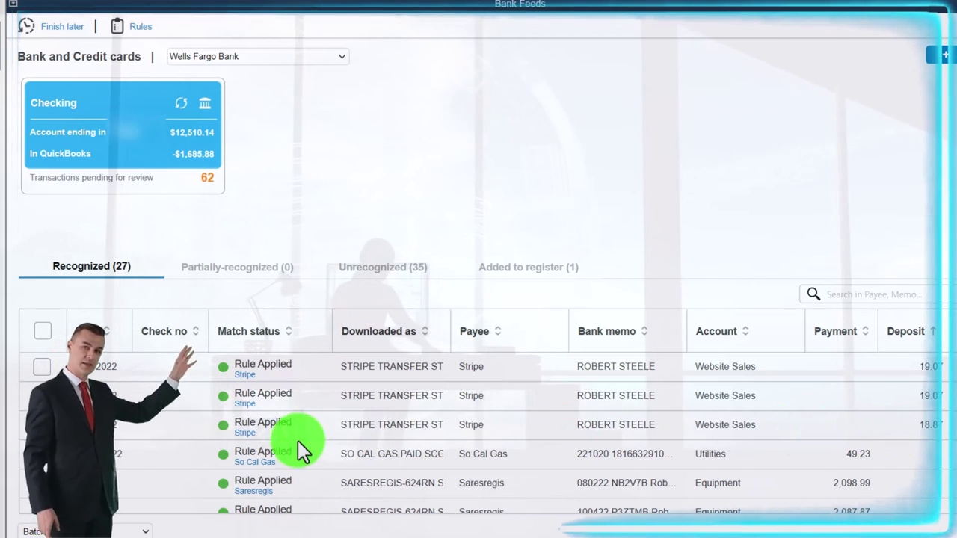
click(42, 367)
click(42, 396)
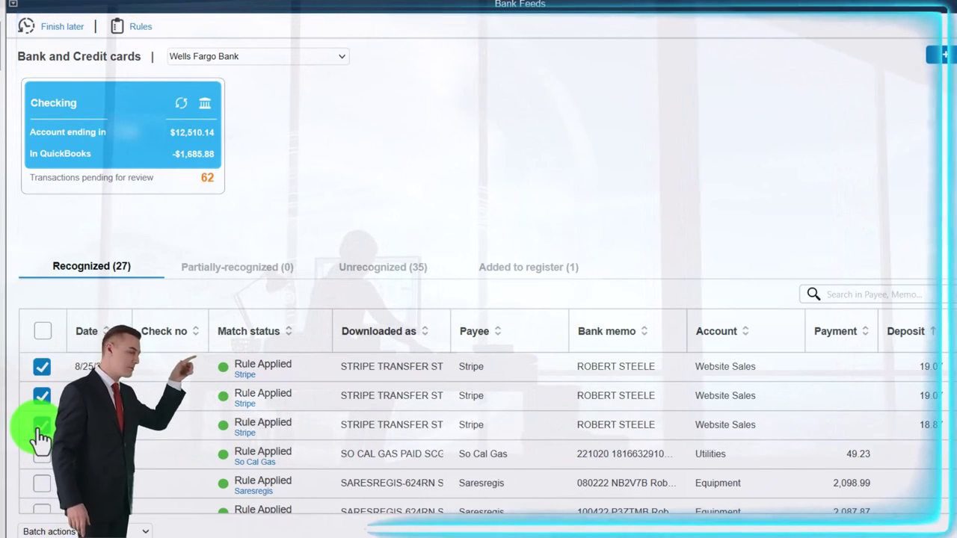
click(41, 424)
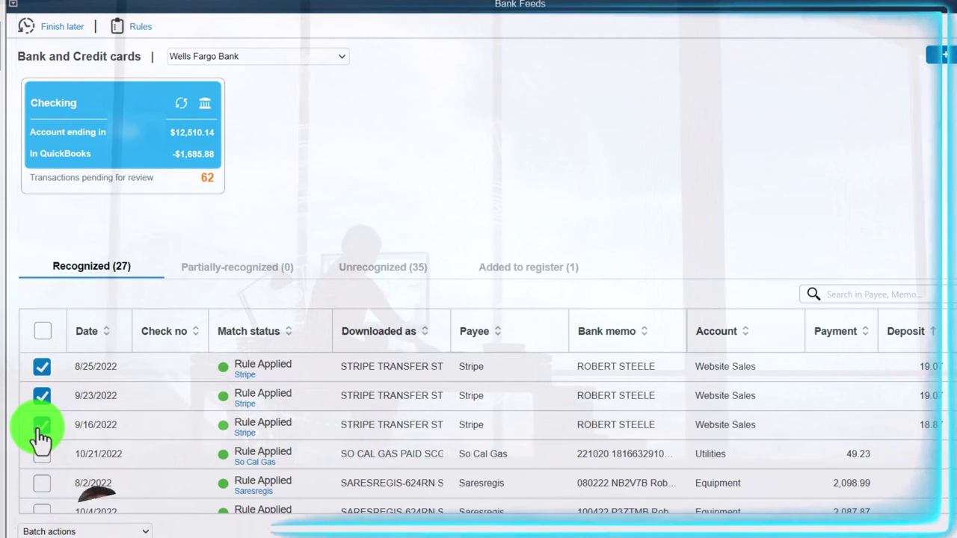
click(144, 531)
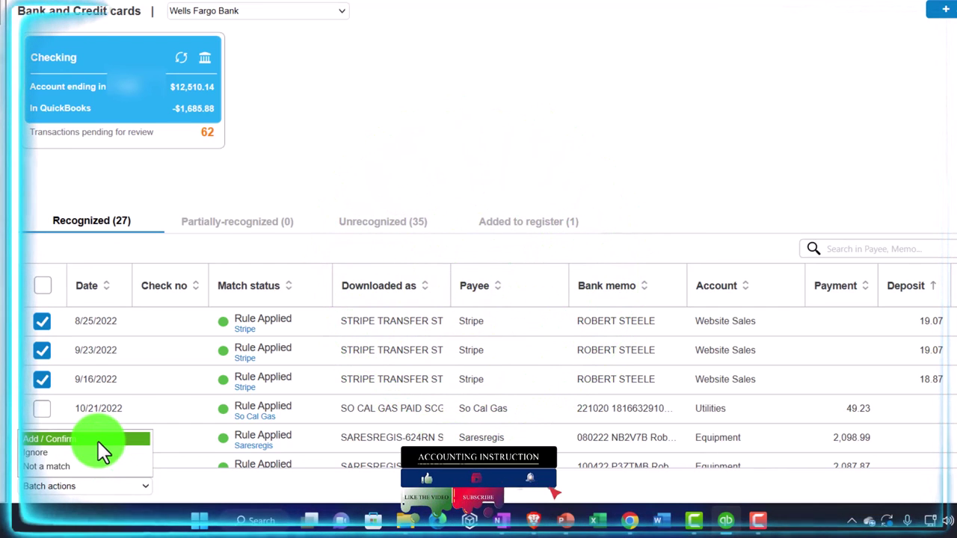
click(98, 441)
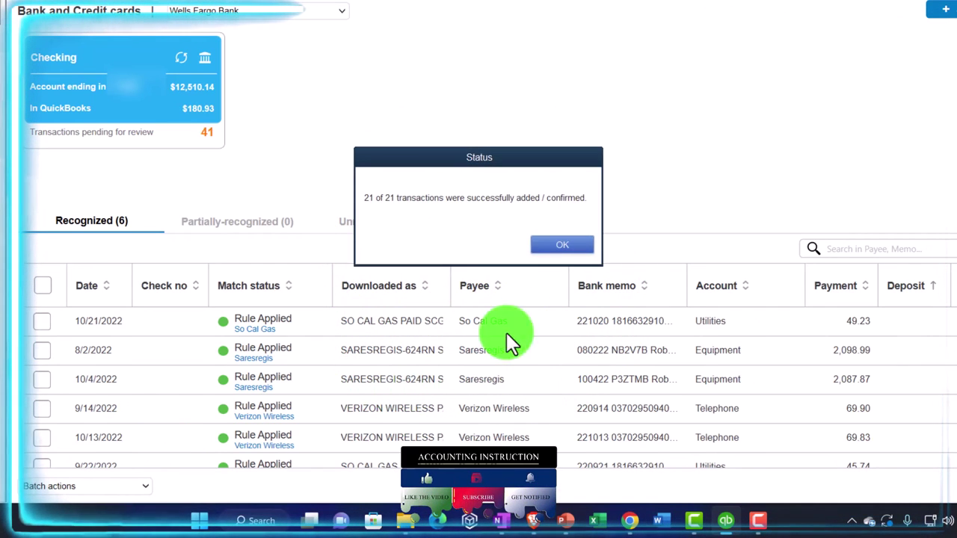
click(562, 246)
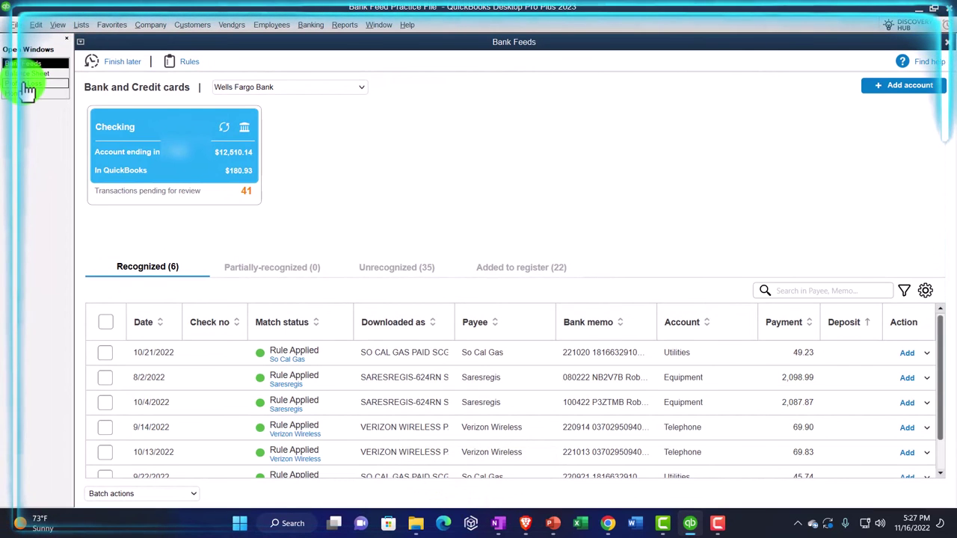
Check the Website Sales transaction detail from the Profit & Loss report, and close the detail
click(26, 86)
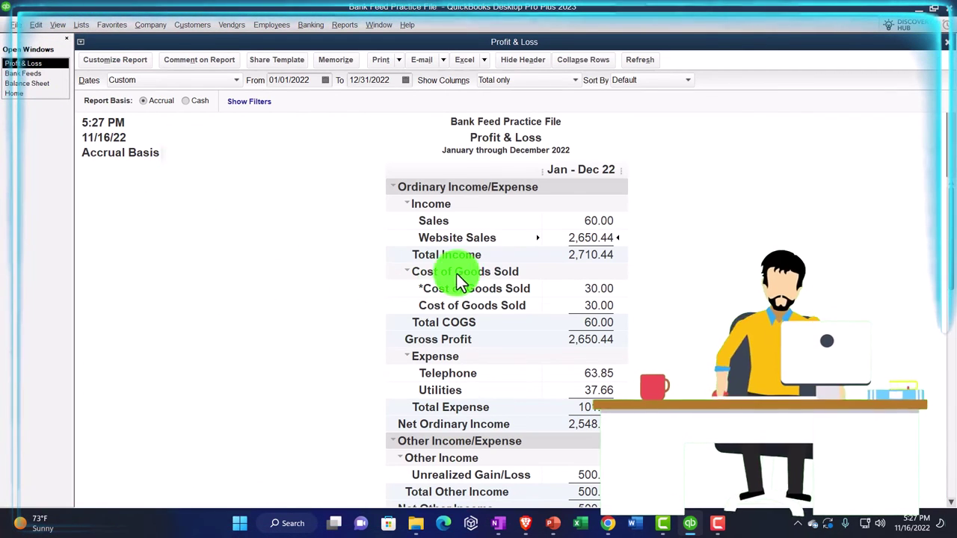
double_click(587, 236)
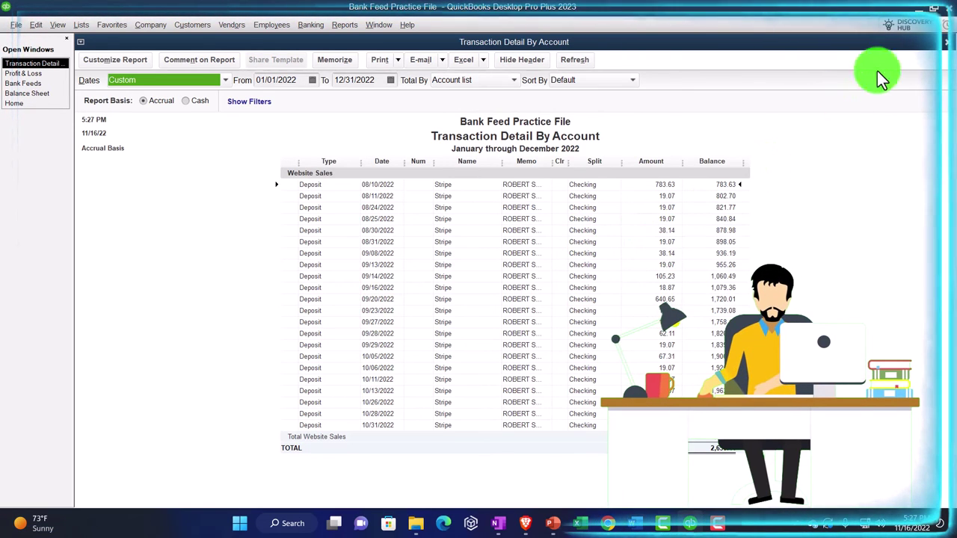
click(949, 47)
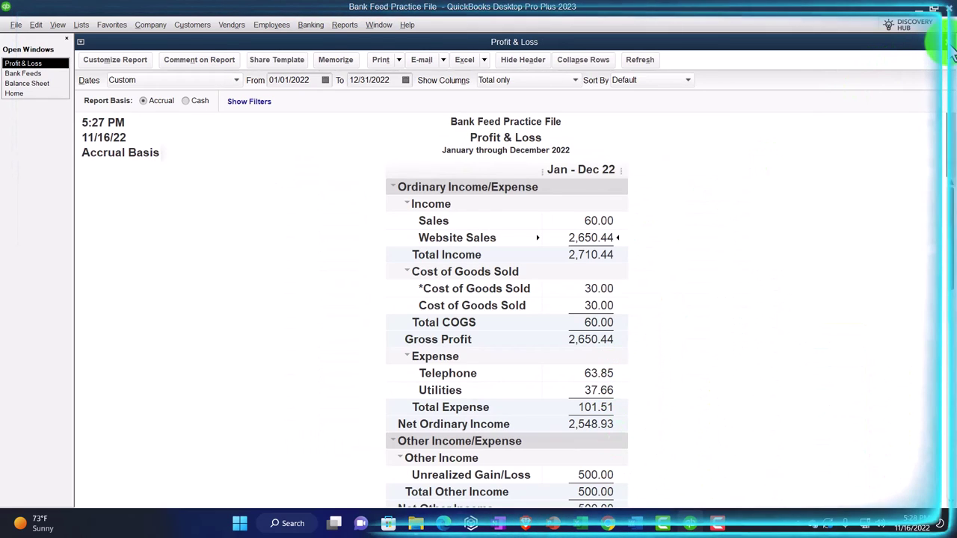
Review the transactions behind the Checking balance on the Balance Sheet, and close the detail
click(31, 84)
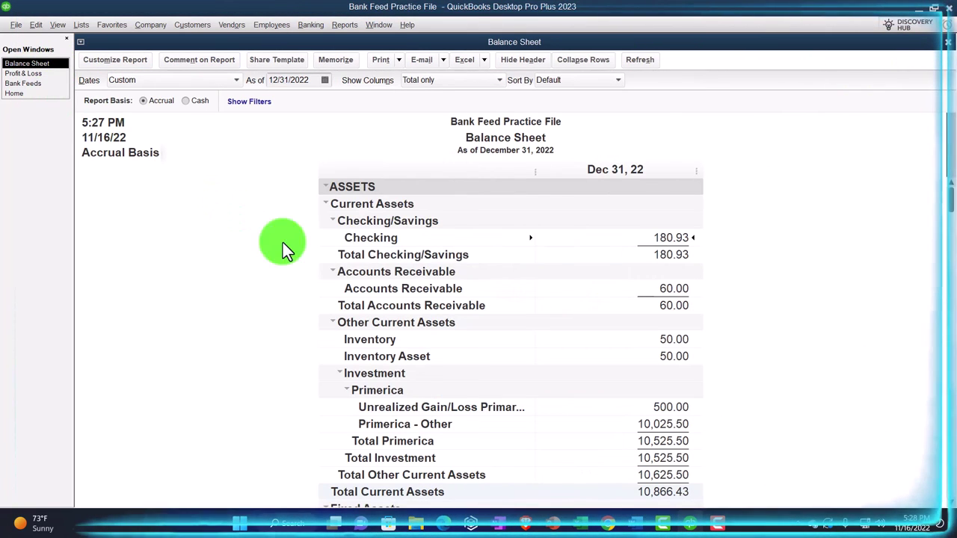
double_click(663, 238)
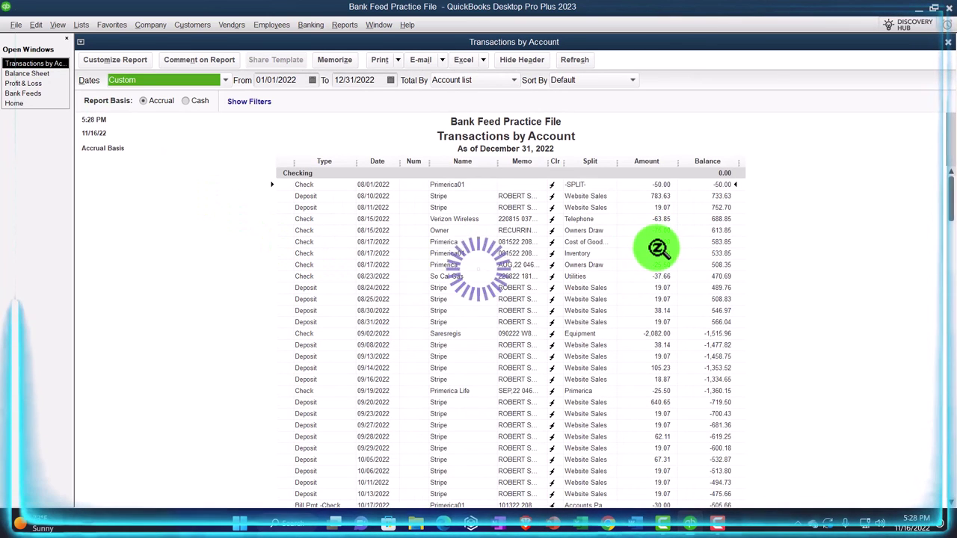
scroll(654, 250, down, 2)
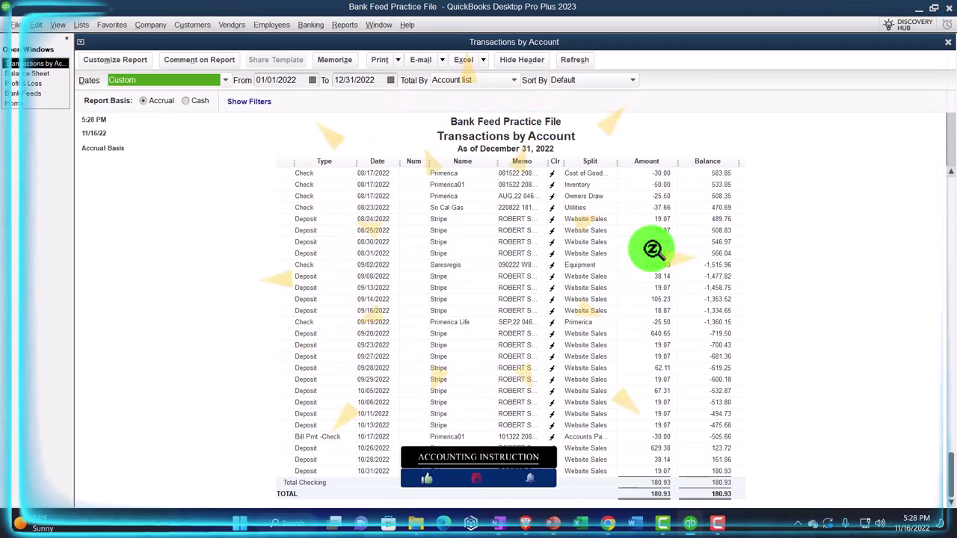
scroll(653, 250, up, 2)
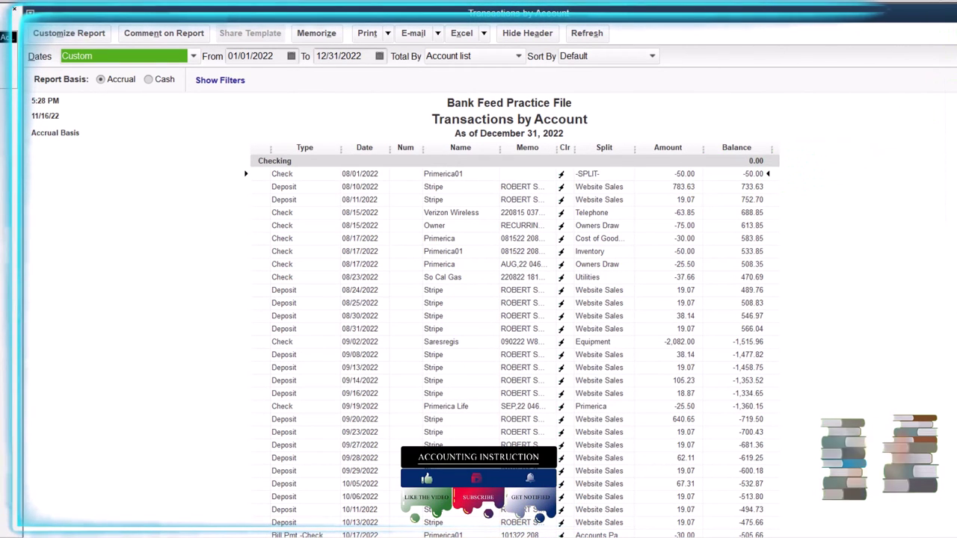
key(Escape)
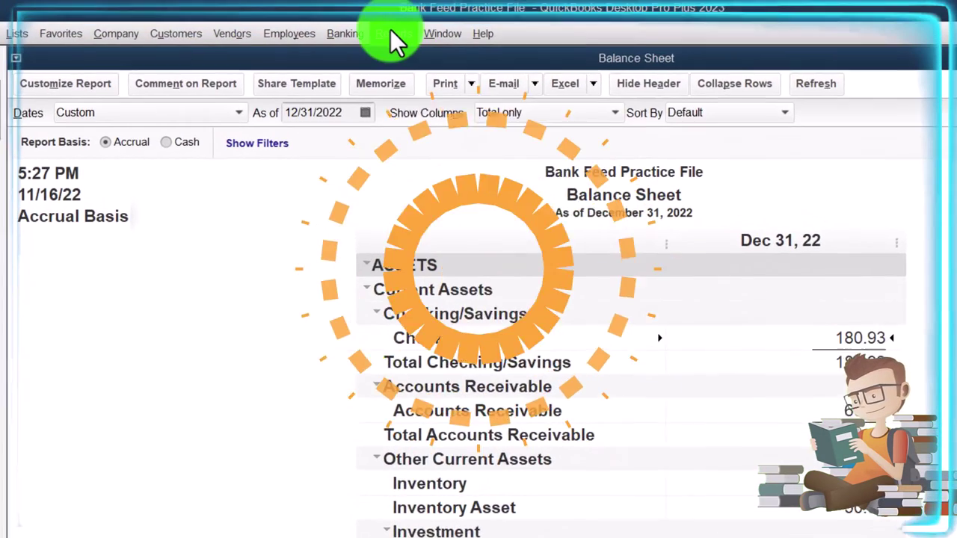
Run a Trial Balance report for 01/01/2022 to 12/31/2022
click(397, 36)
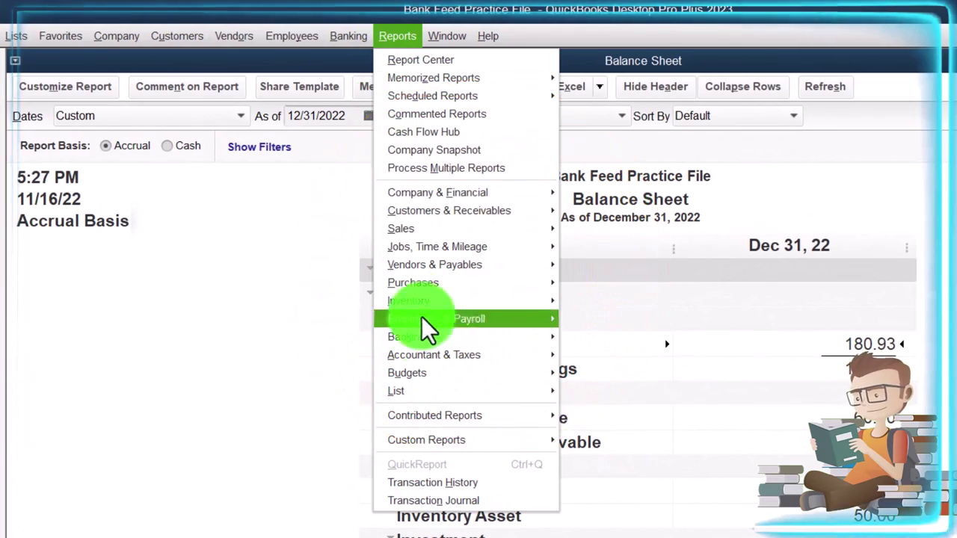
mouse_move(423, 354)
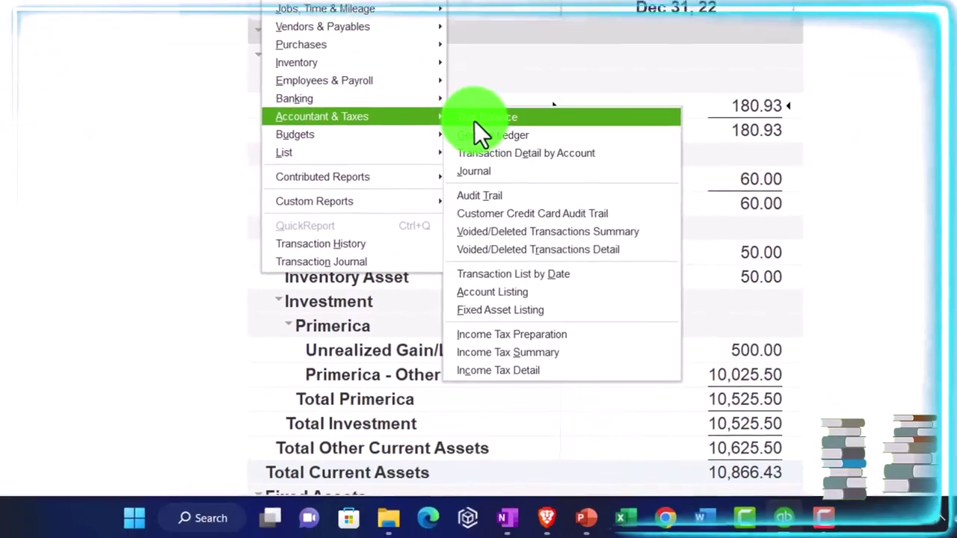
click(476, 119)
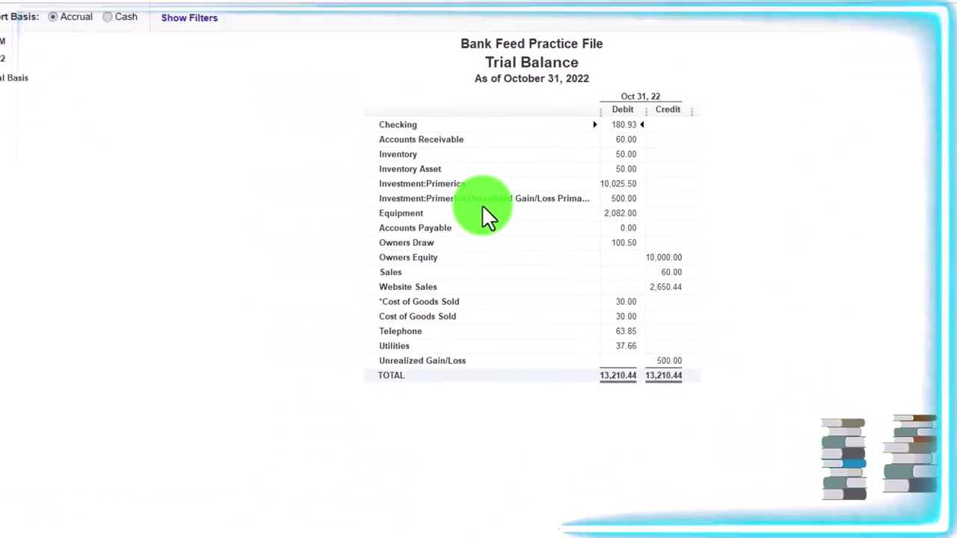
key(Tab)
text(01/01/2022)
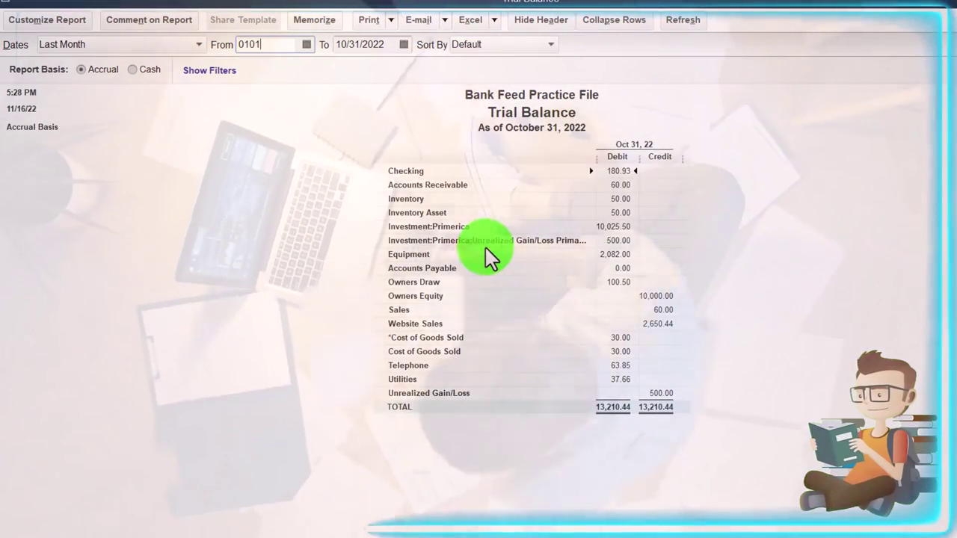
key(Tab)
text(12/31/2022)
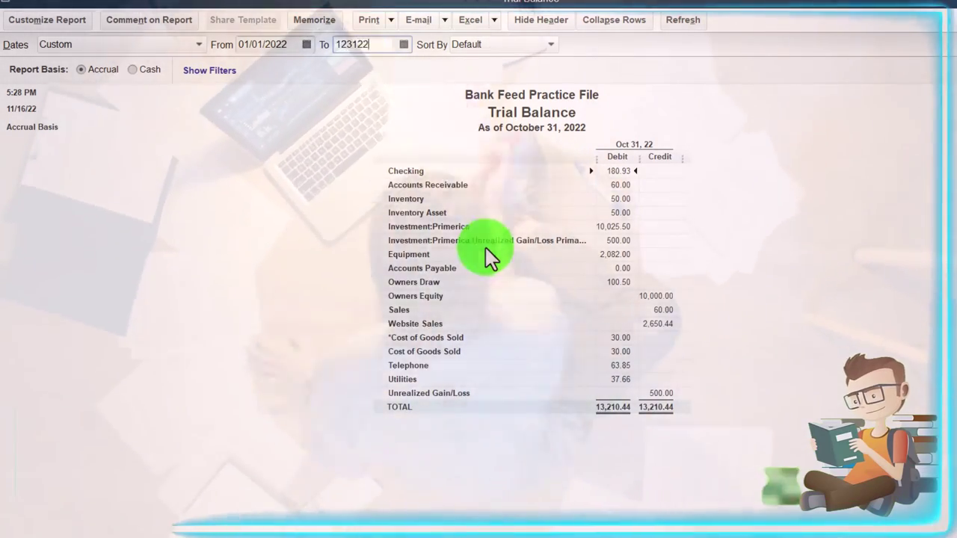
key(Tab)
Set the Trial Balance's column label font size to 14 and apply the change to the related report text
click(81, 24)
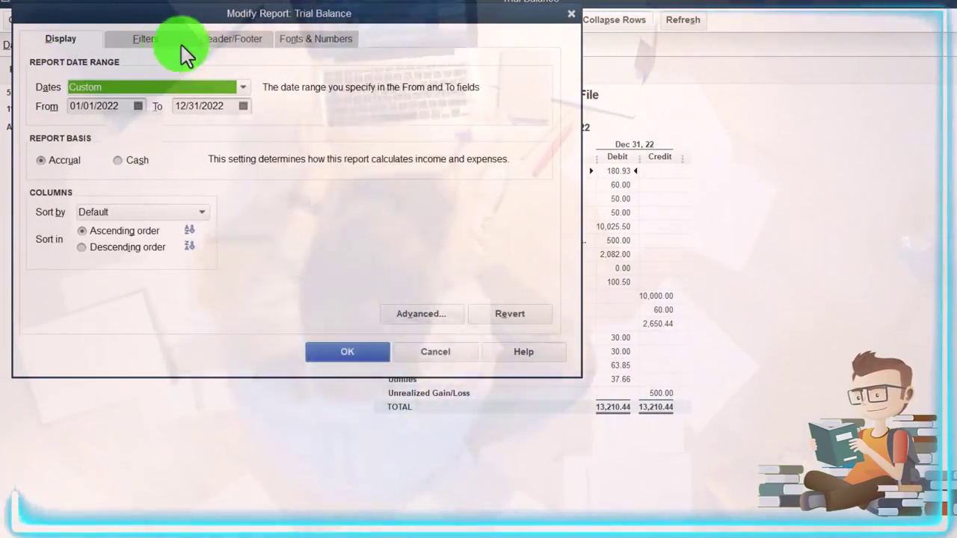
click(318, 39)
click(290, 230)
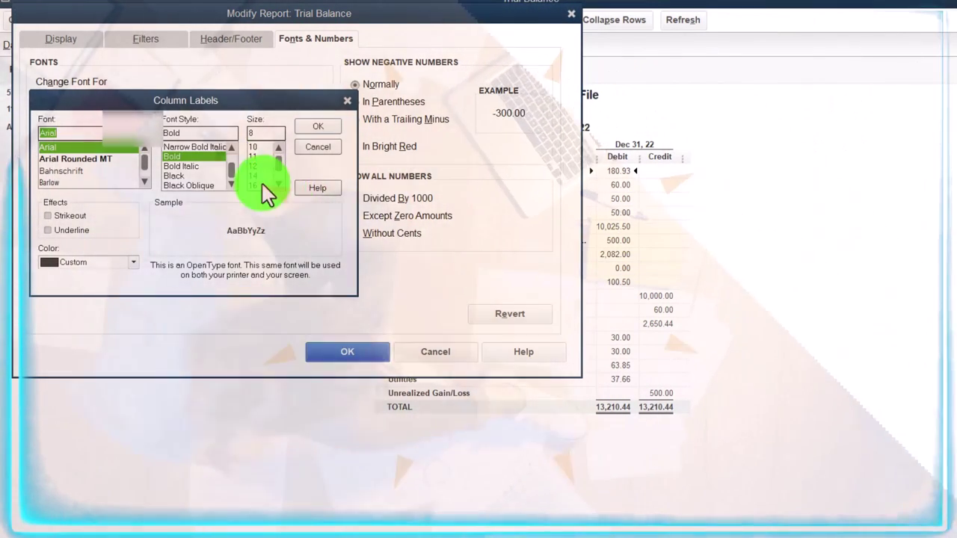
click(261, 174)
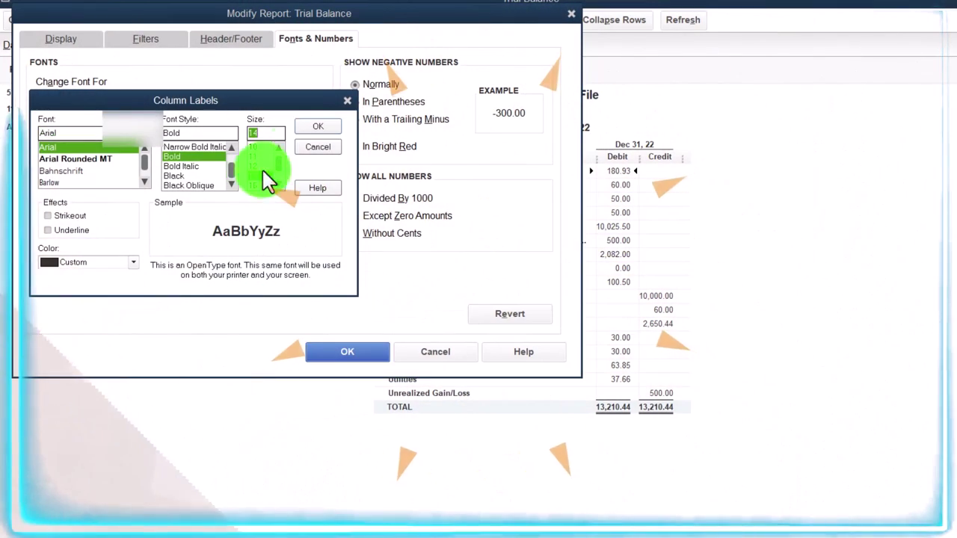
click(309, 127)
click(426, 149)
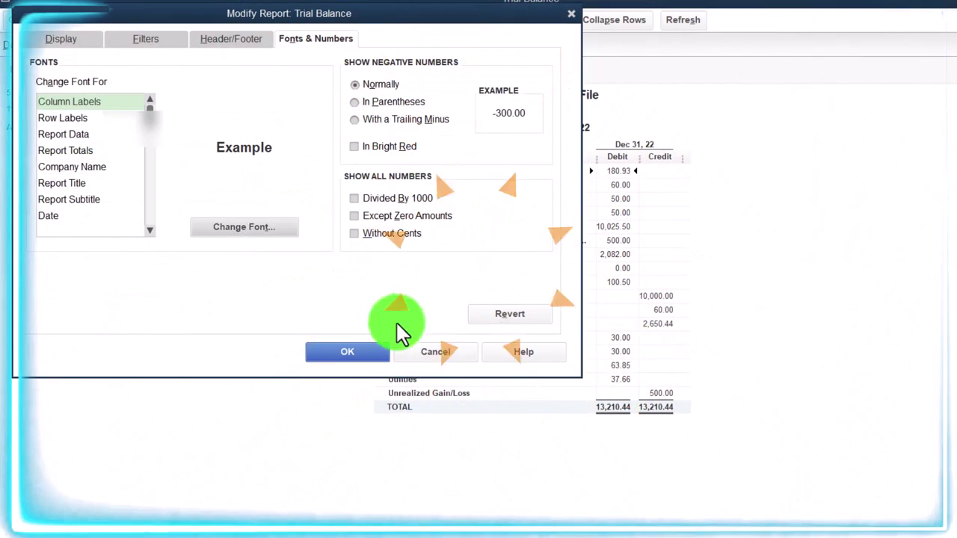
click(374, 349)
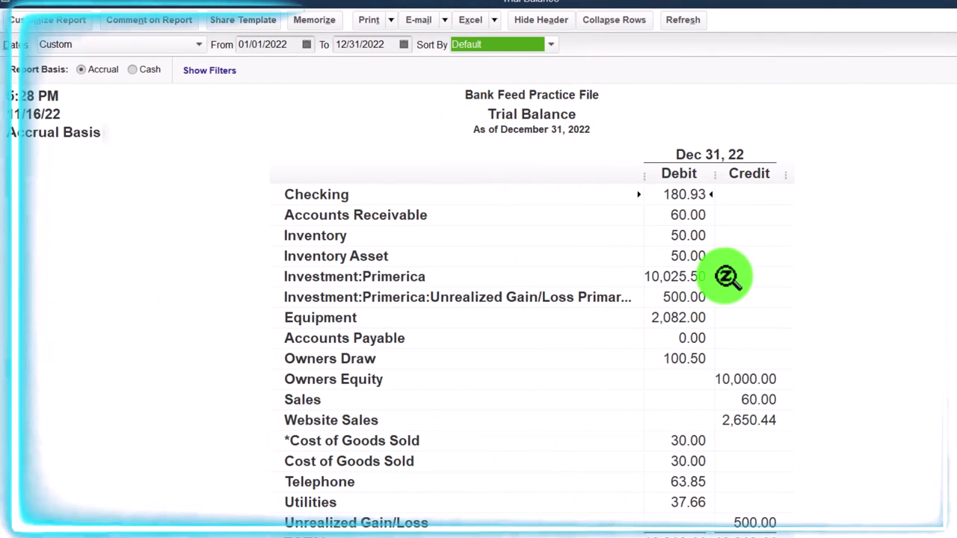